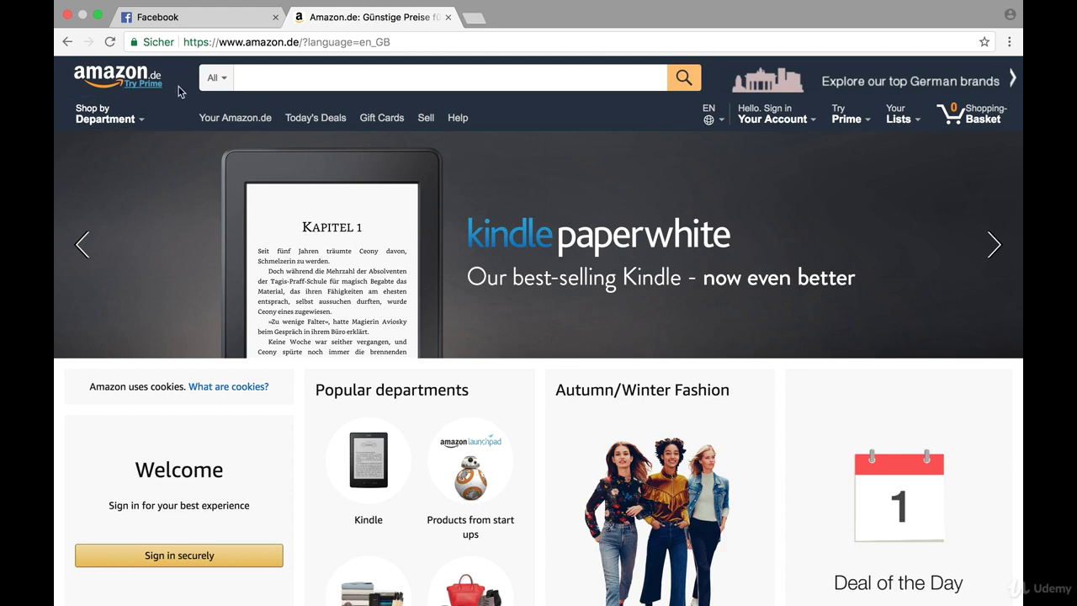
- Search Amazon.de for "yoga mat" and open the Proworks Large Padded Yoga/Pilates/Gymnastics with Carry Strap product page
left_click(255, 73)
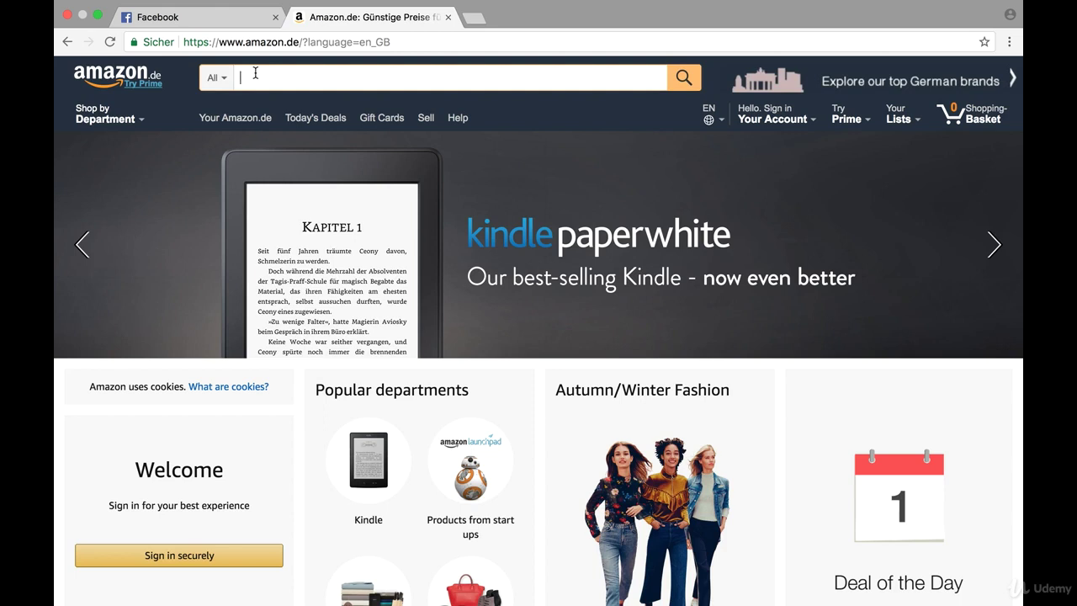
type("yoga ma")
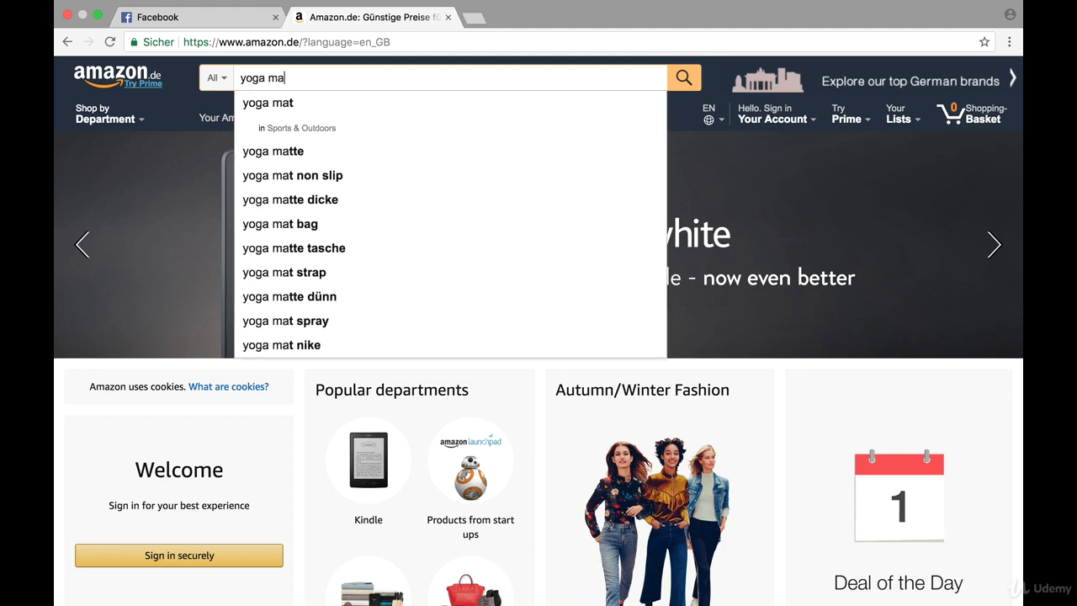
key("Down")
key("Return")
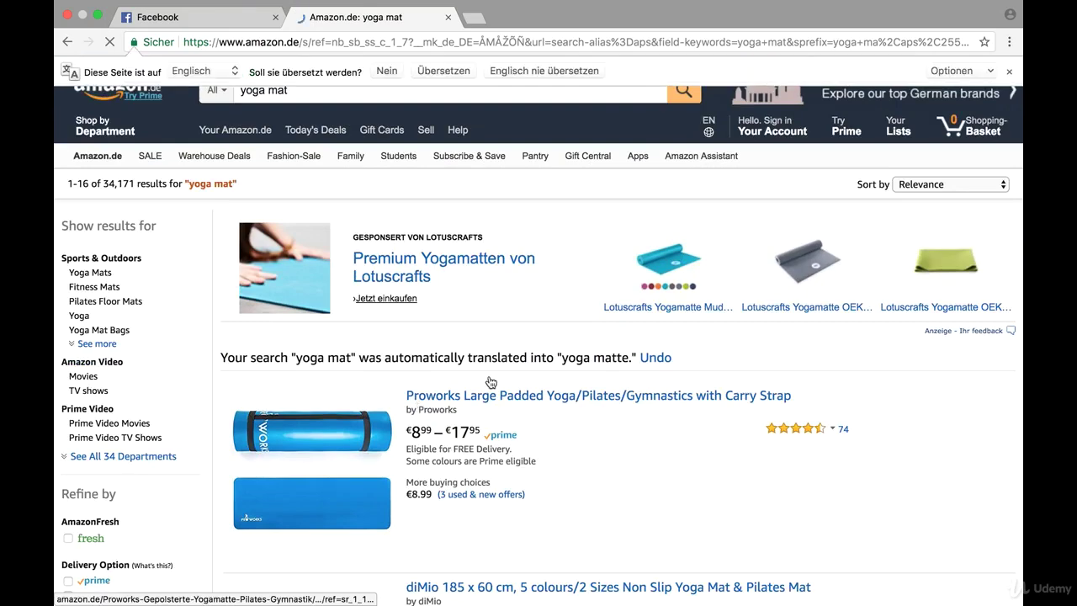
scroll(499, 380, "down", 2)
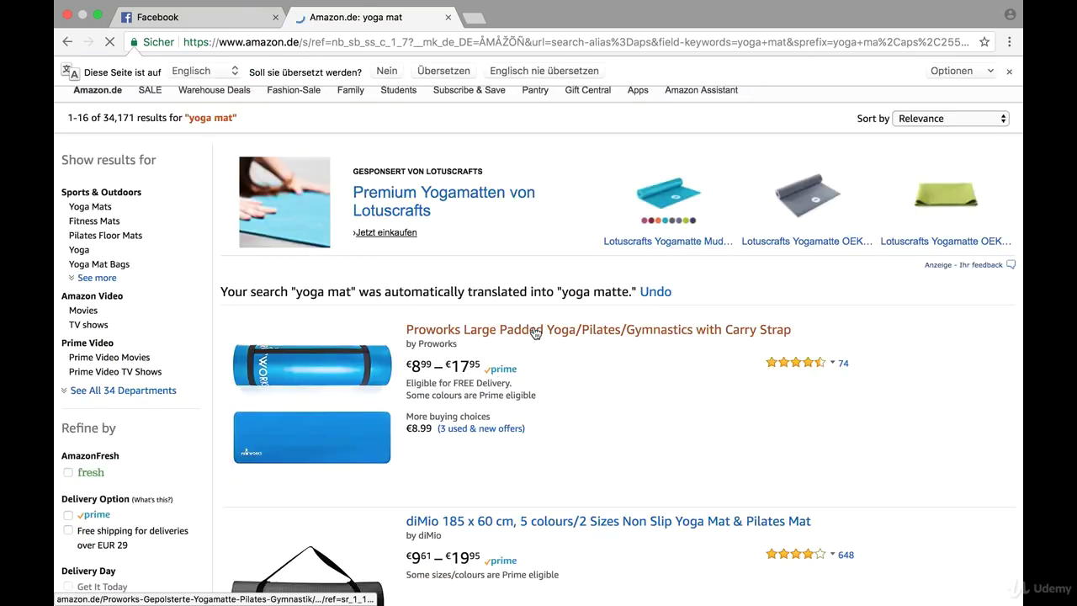
left_click(533, 331)
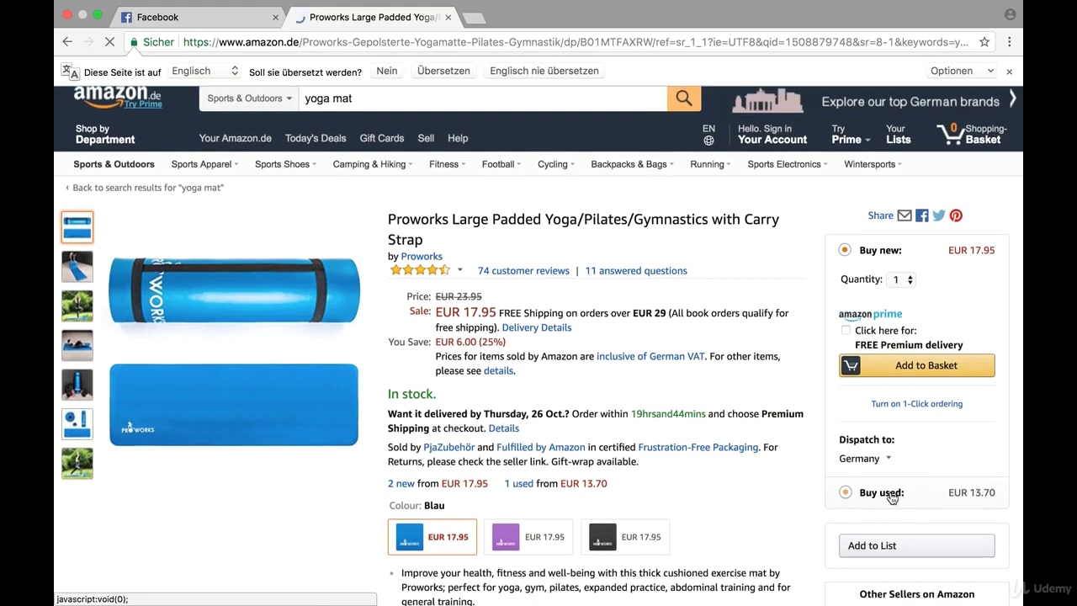
- Examine the yoga mat's buying options, original price, sale price and savings on the product page
scroll(892, 498, "down", 2)
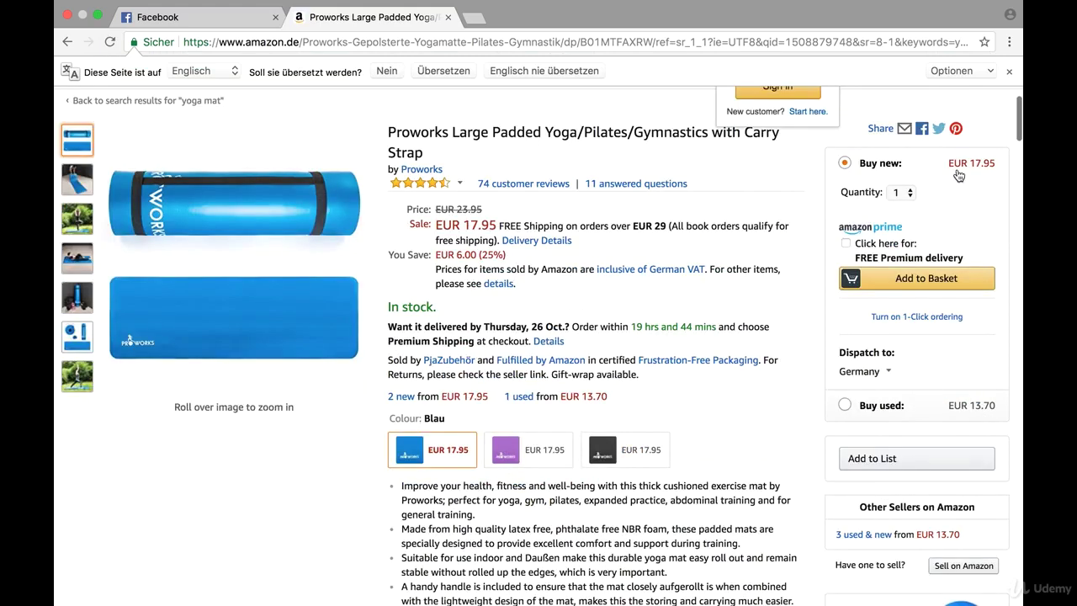
scroll(957, 175, "up", 1)
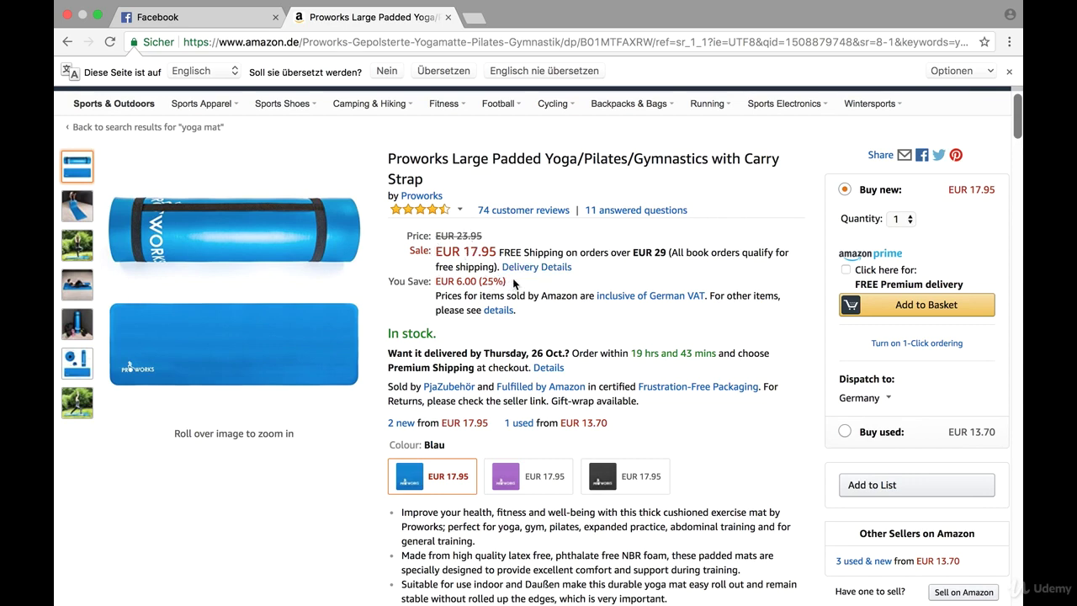
left_click_drag(516, 283, 435, 281)
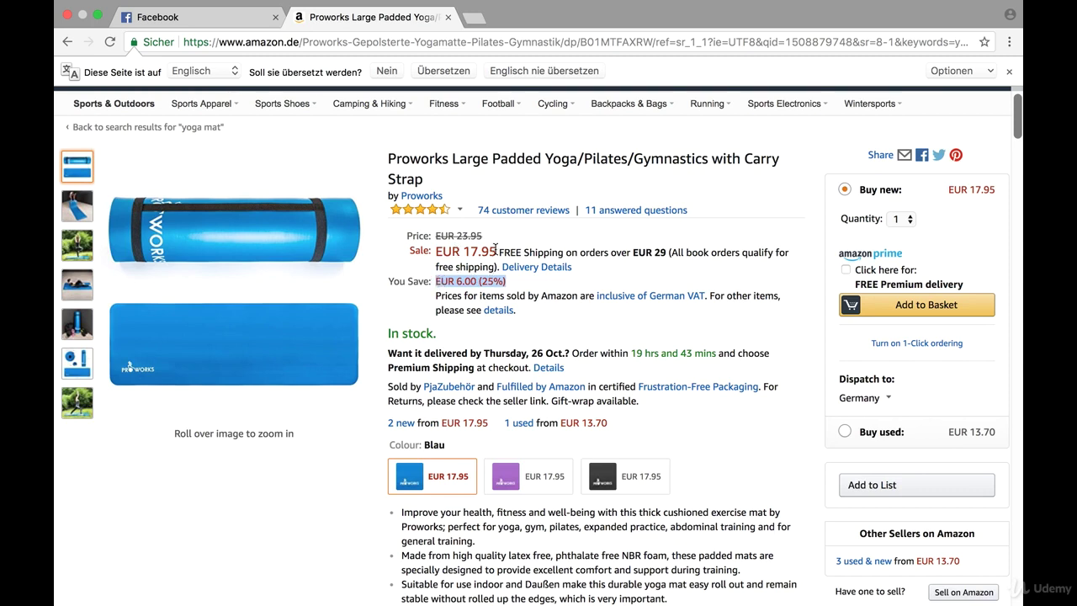
left_click_drag(492, 239, 438, 236)
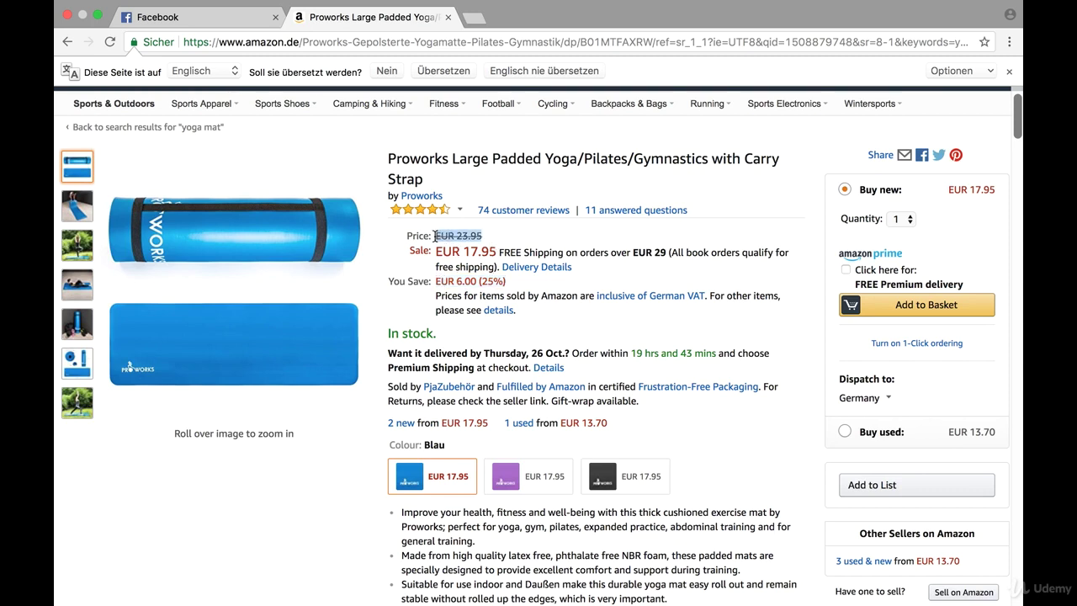
left_click(490, 233)
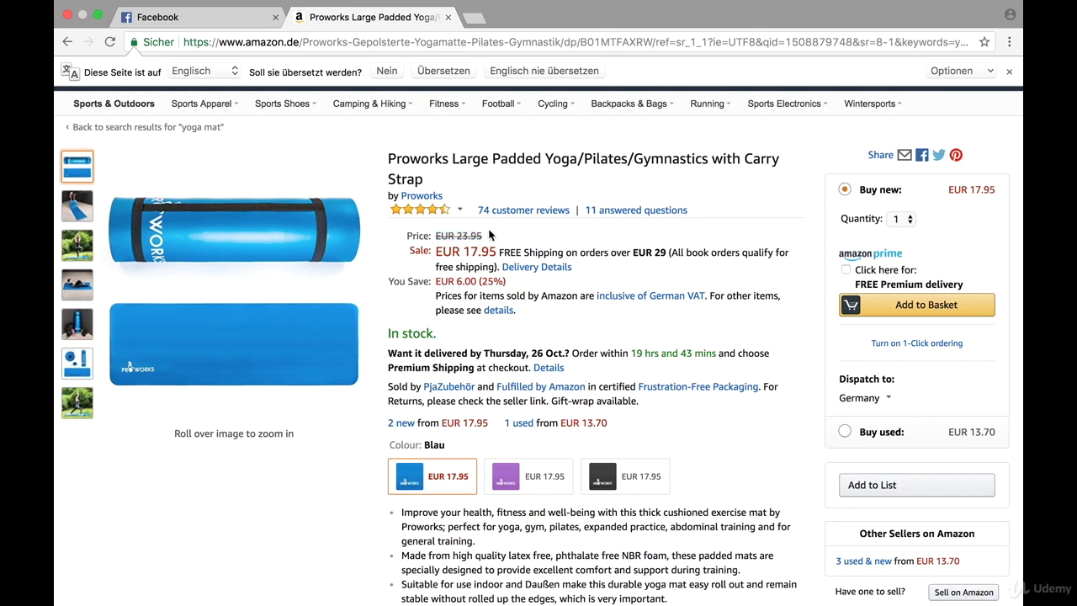
left_click_drag(491, 236, 459, 234)
left_click(485, 236)
scroll(470, 286, "down", 2)
scroll(470, 286, "up", 3)
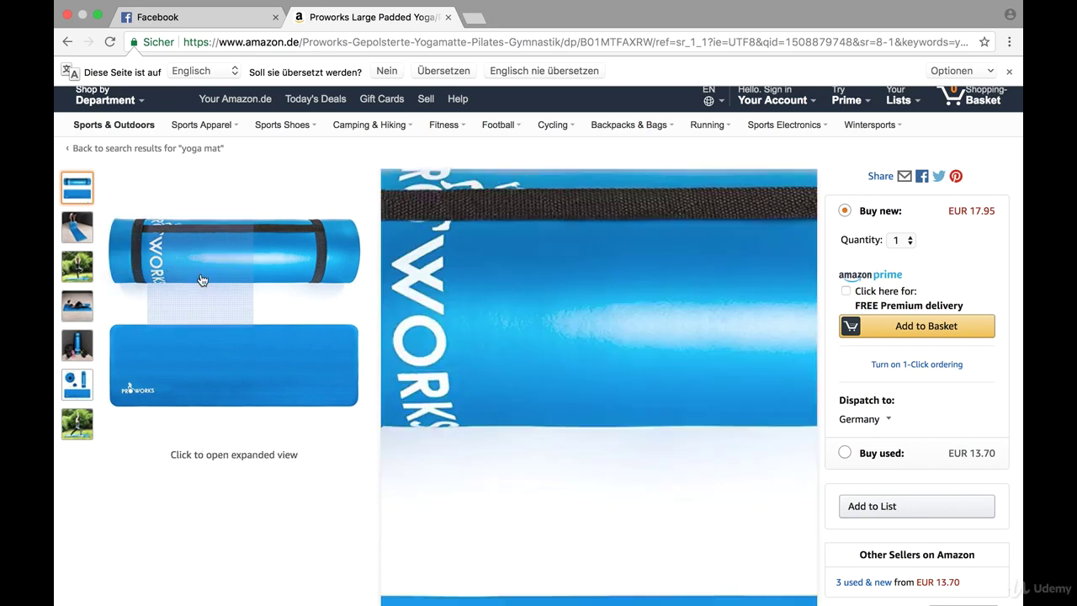
right_click(242, 276)
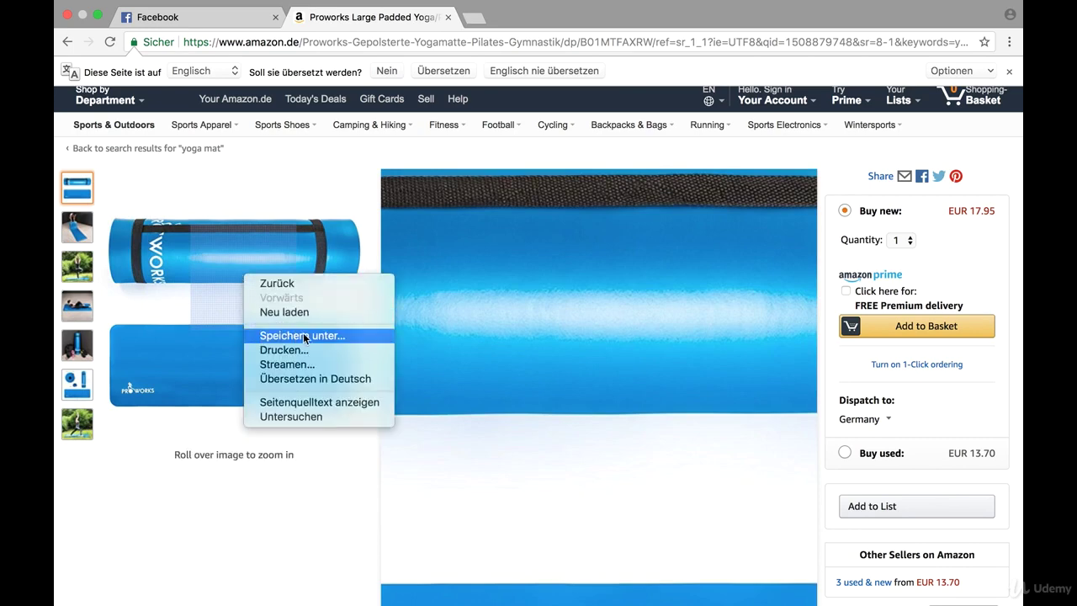
left_click(473, 271)
right_click(493, 273)
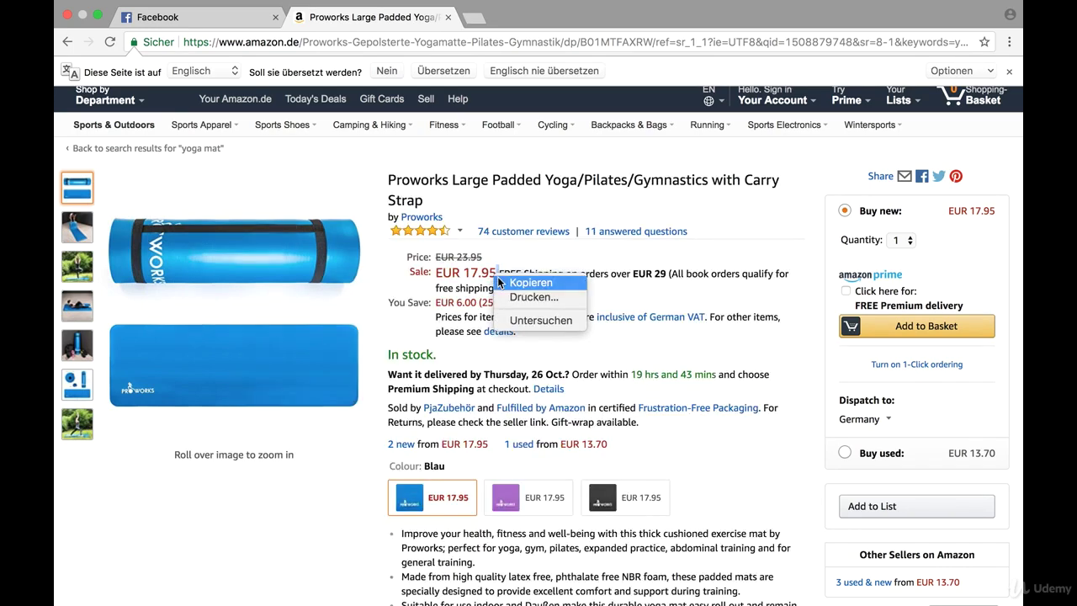
left_click(367, 291)
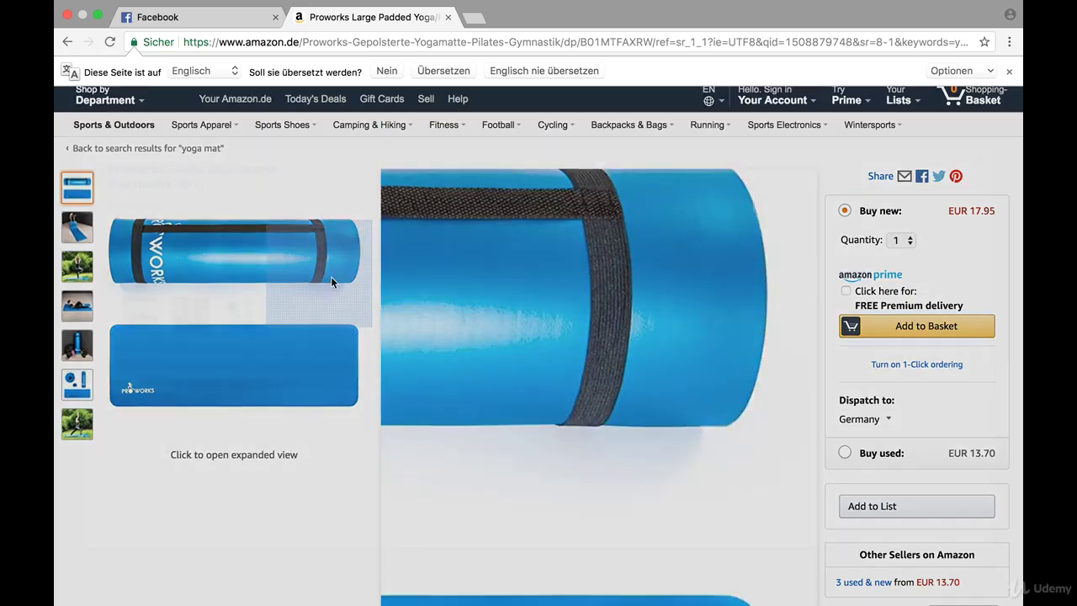
- Open the mat's expanded image view and save the first product photo to Downloads as "yoga mat 1" in JPEG format
left_click(331, 276)
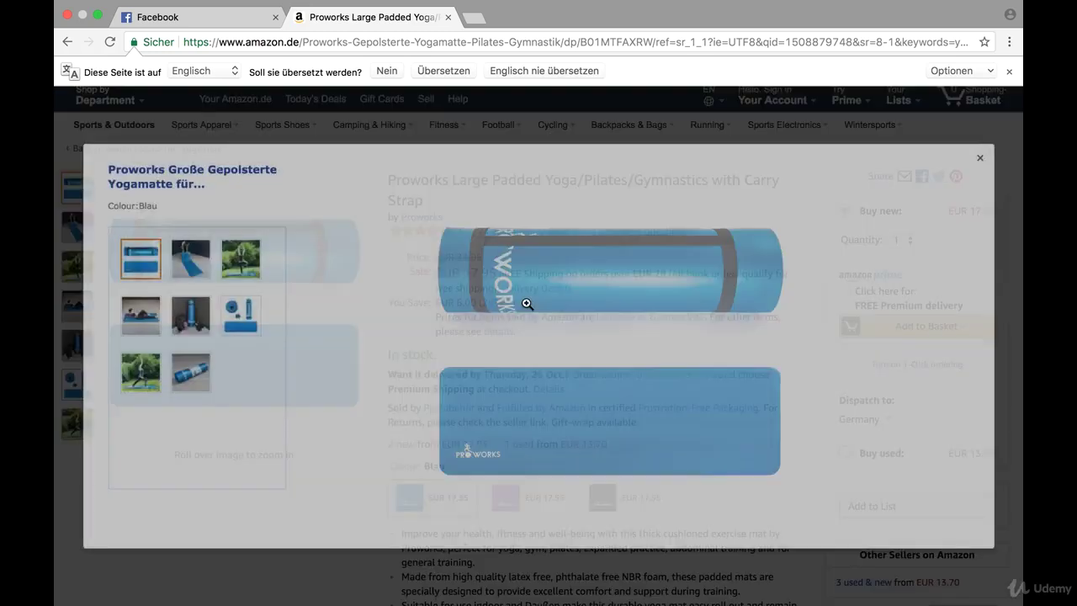
right_click(567, 281)
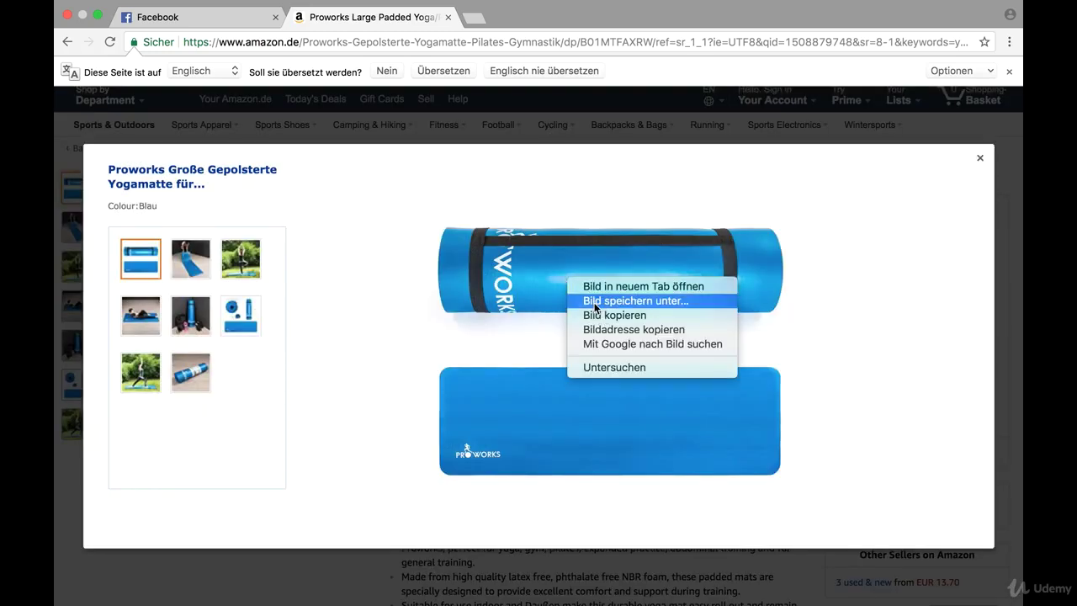
left_click(594, 308)
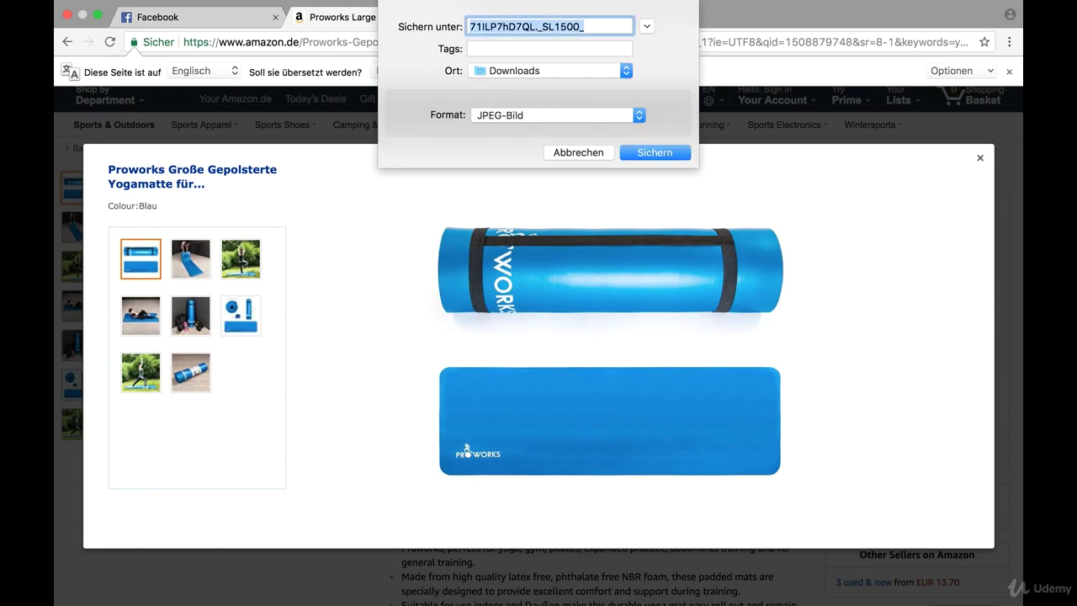
type("yoga mat ")
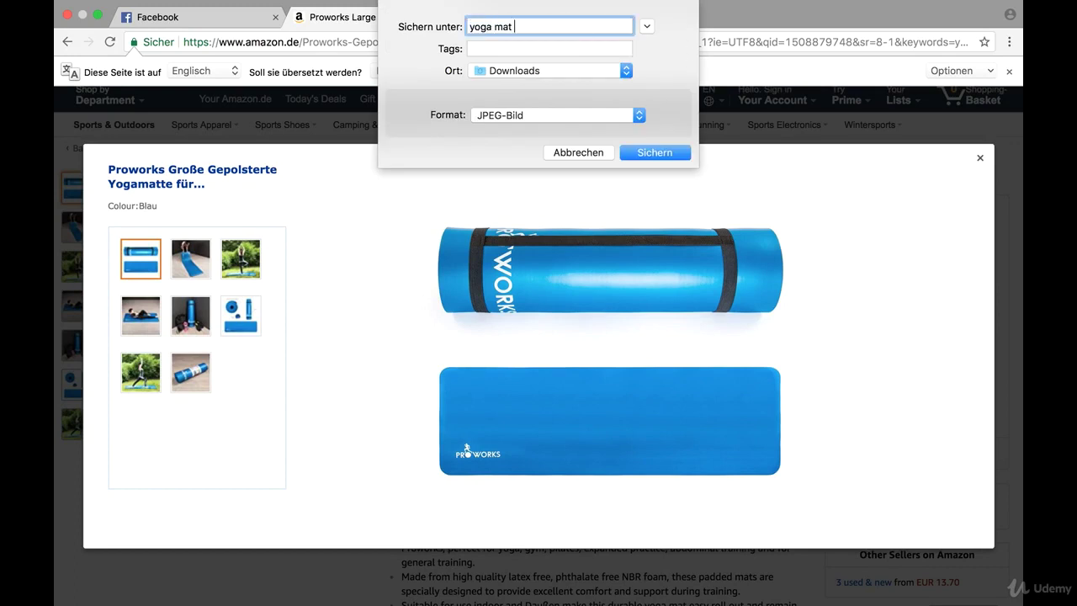
type("1")
left_click_drag(514, 27, 422, 26)
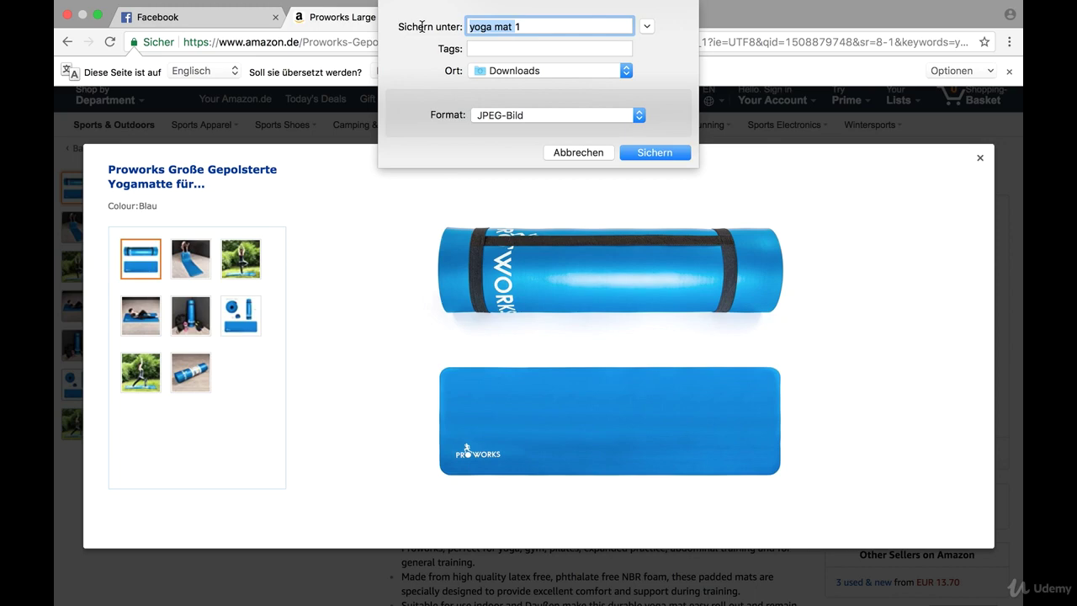
key("Return")
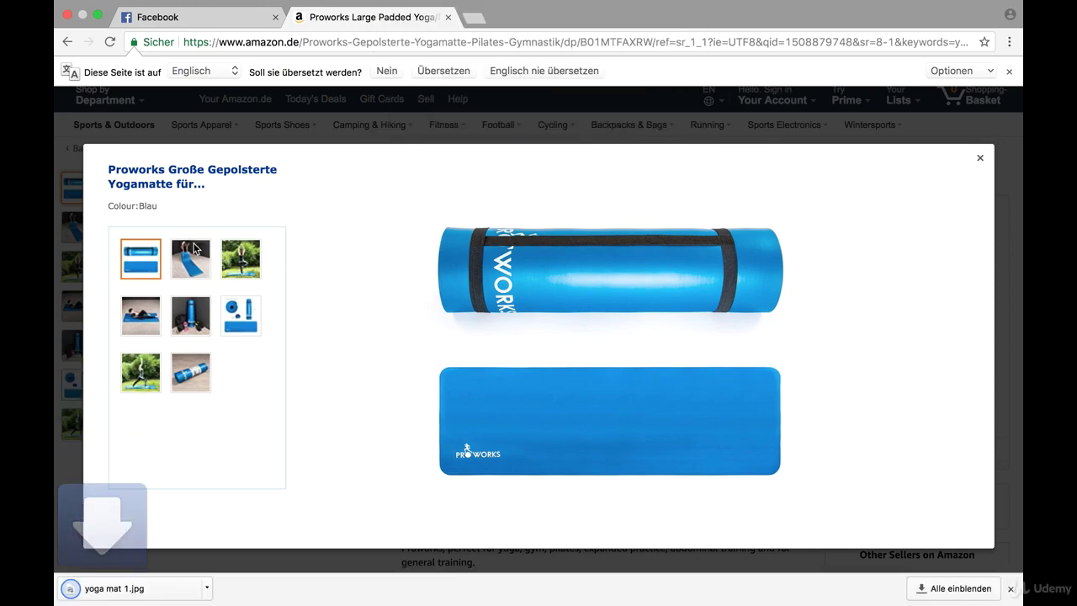
- Save the second product photo, with the woman unrolling the mat, to Downloads as "yoga mat 2"
left_click(194, 248)
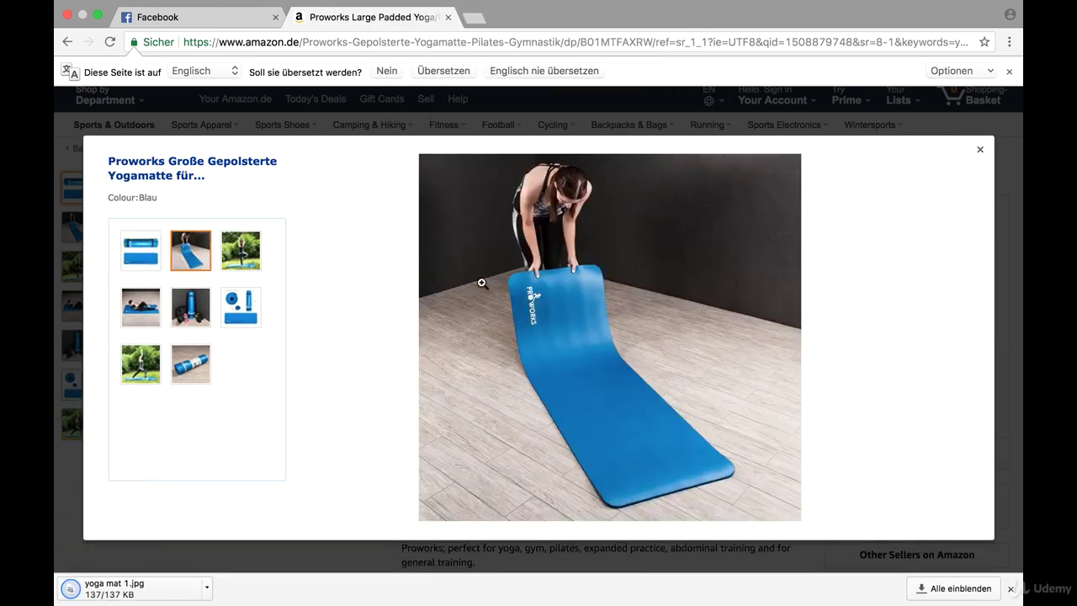
right_click(481, 281)
left_click(538, 301)
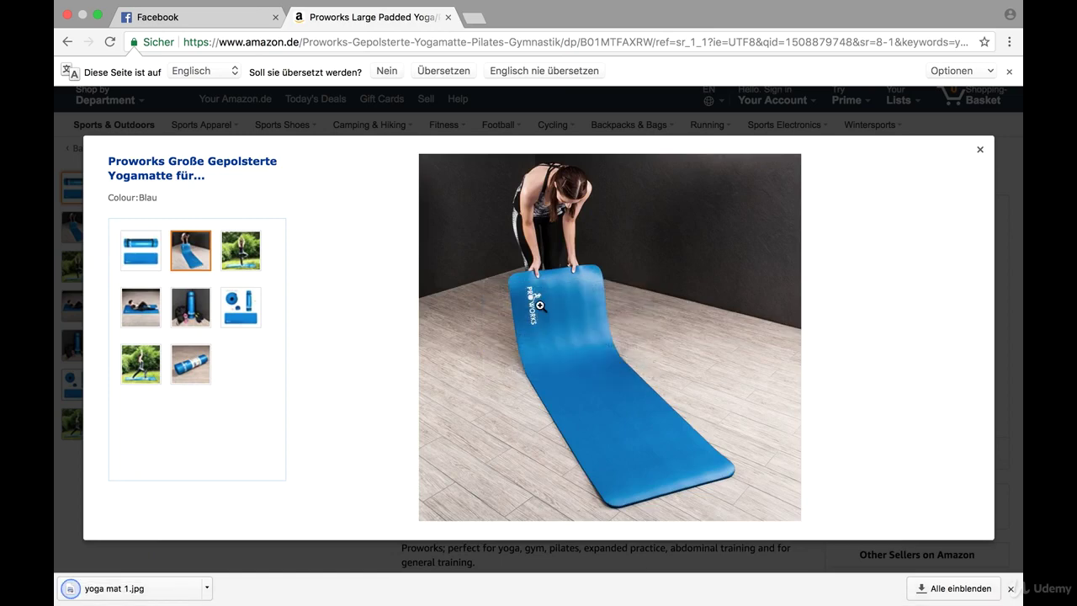
type("yoga mat")
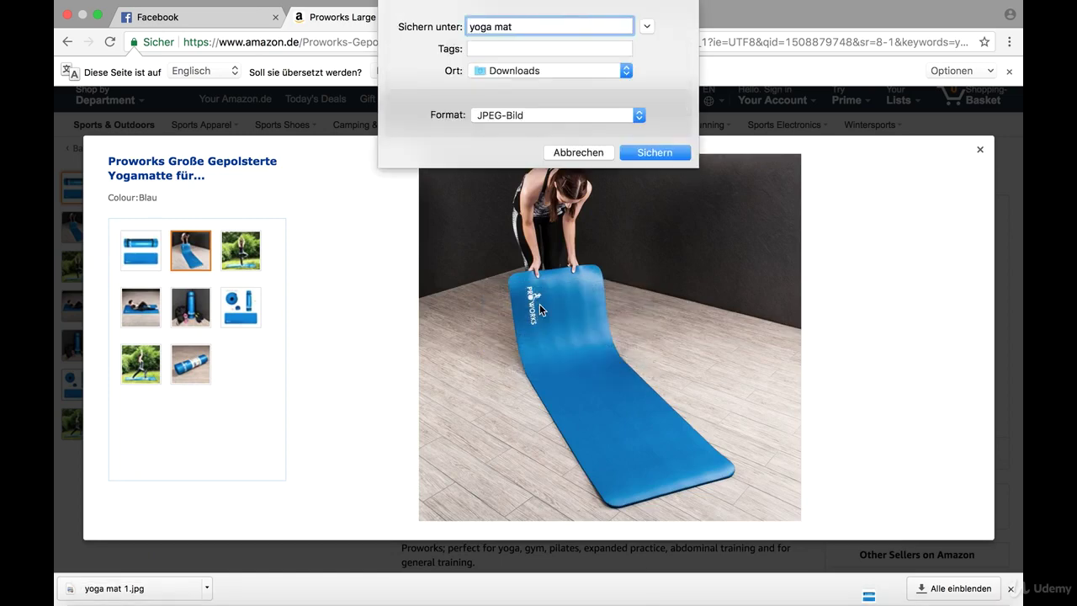
type(" 1")
key("Return")
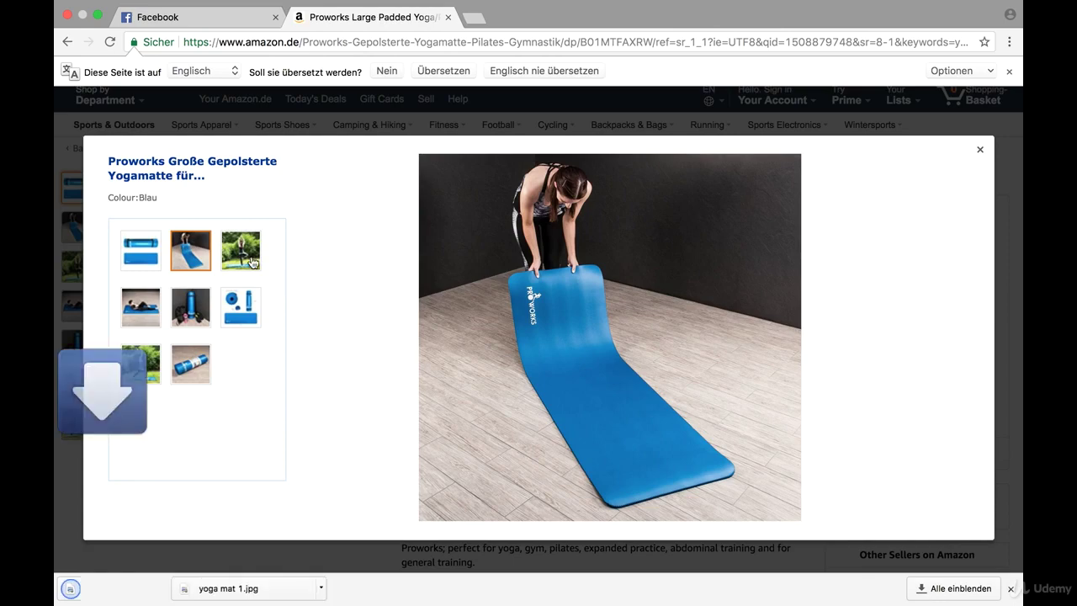
- Save the third product photo, showing the outdoor yoga pose, to Downloads as "yoga mat 3"
left_click(252, 263)
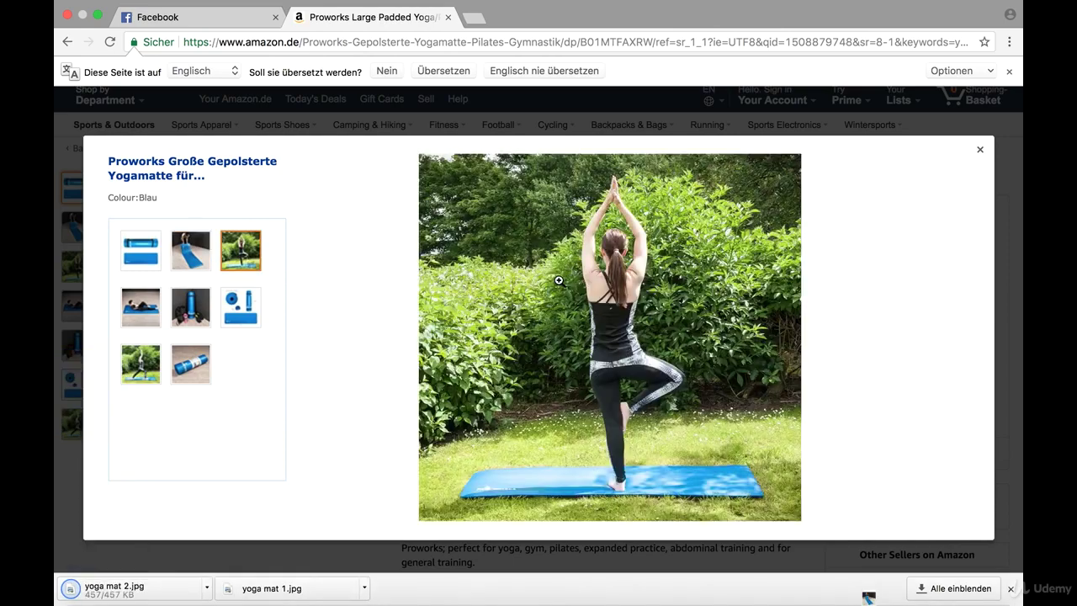
right_click(560, 284)
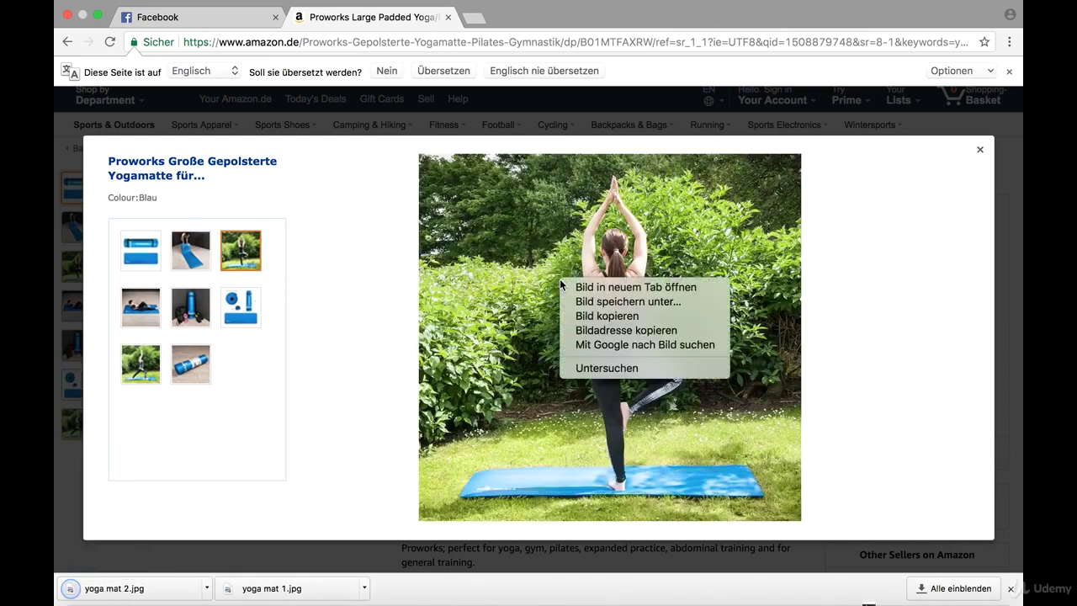
left_click(611, 302)
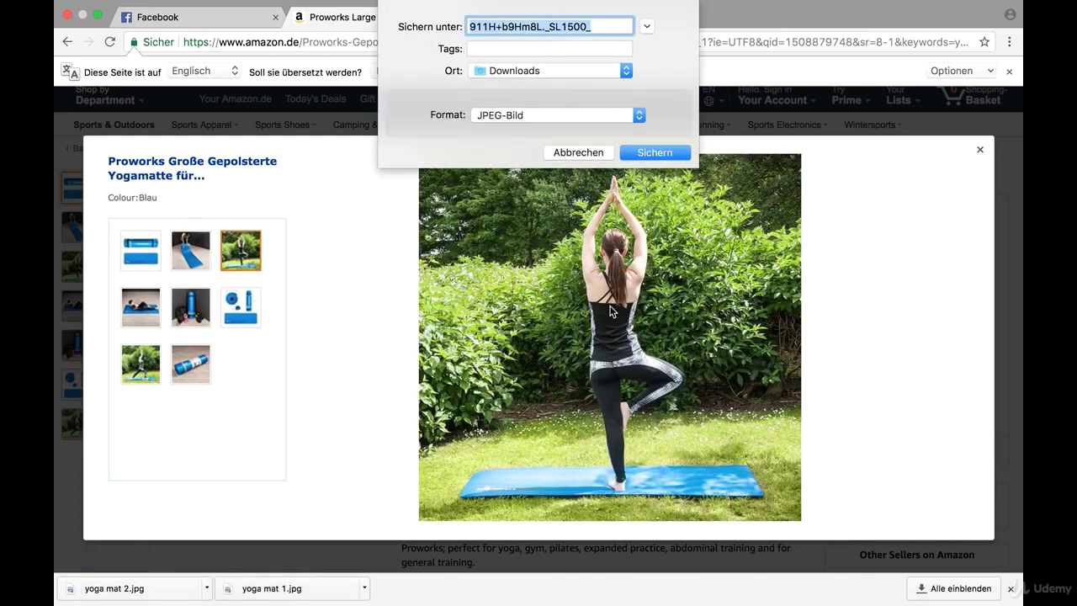
type("yoga mat 3")
key("Return")
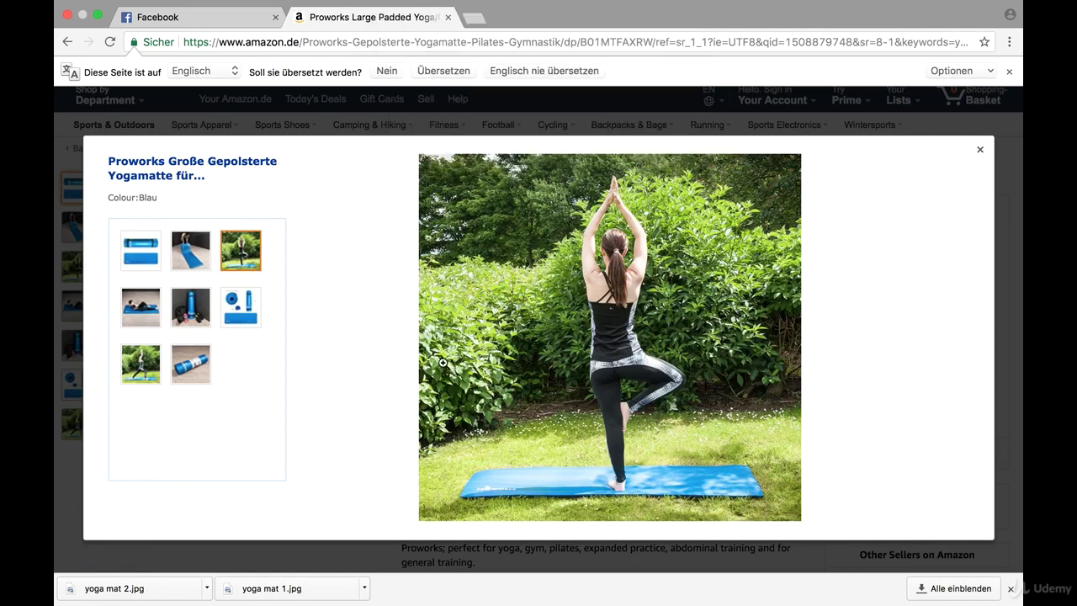
- Save the fourth product photo, with the man exercising on the mat, as "yoga mat 4" and close the expanded image view
left_click(146, 309)
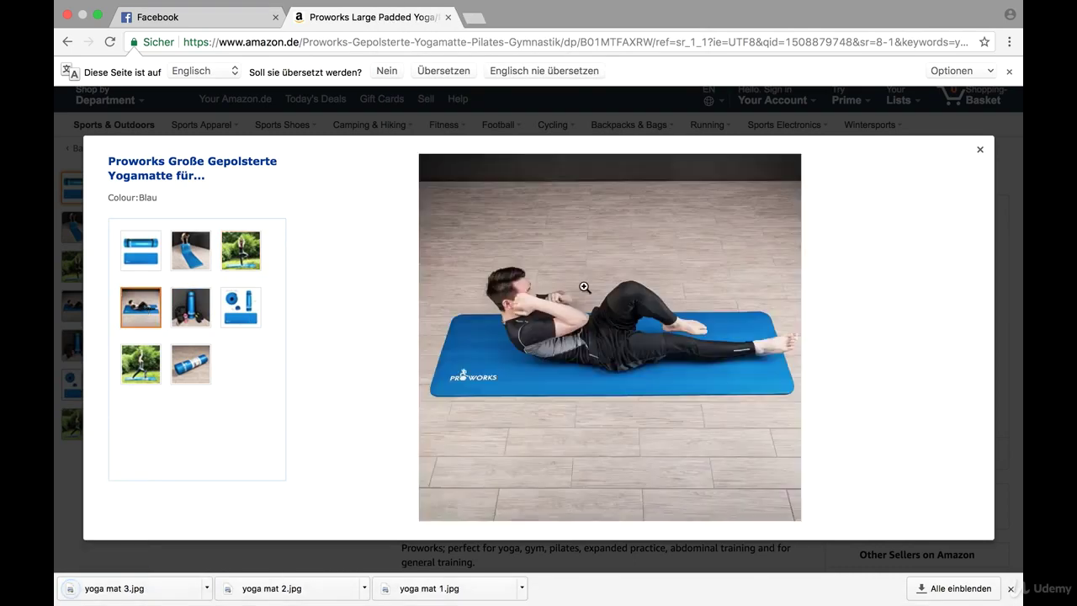
right_click(595, 272)
left_click(652, 294)
type("yoga mat 4")
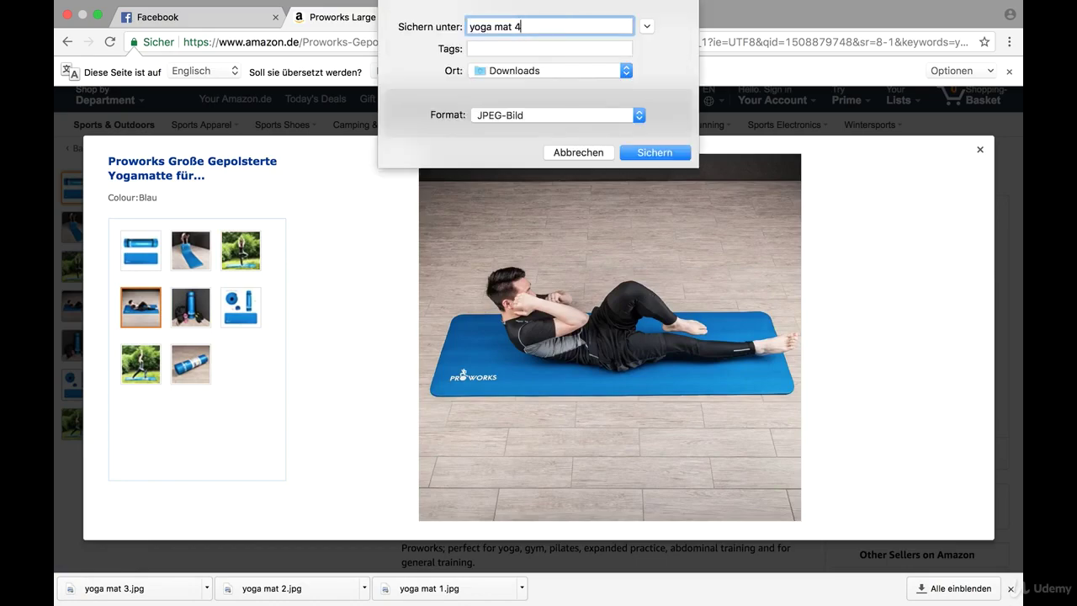
key("Return")
left_click(979, 149)
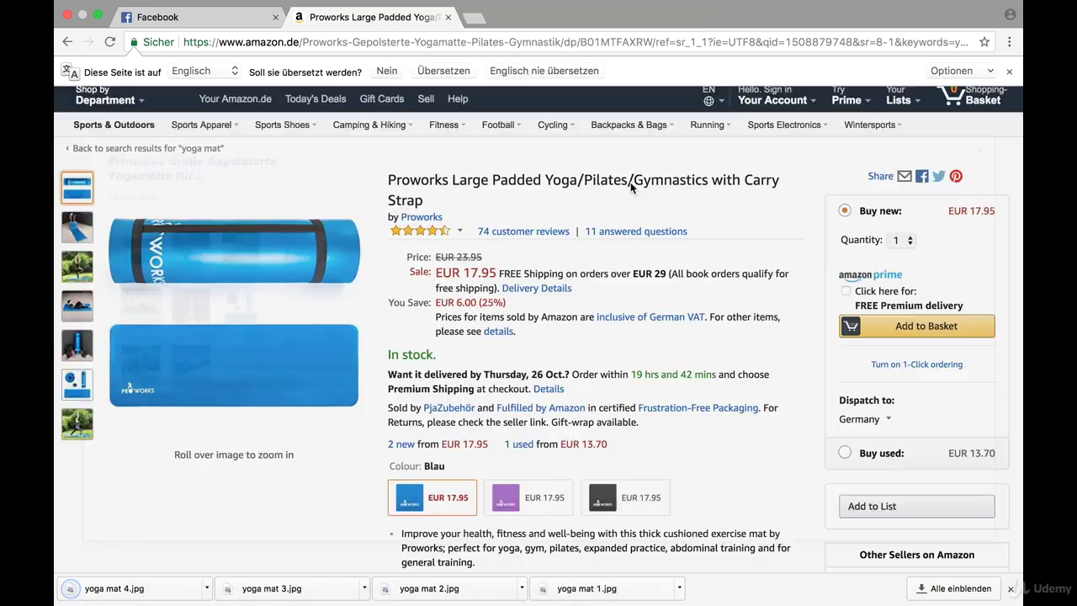
- Copy the full bulleted product description, from "Improve your health" through the dimensions line
scroll(587, 327, "down", 3)
scroll(505, 334, "down", 2)
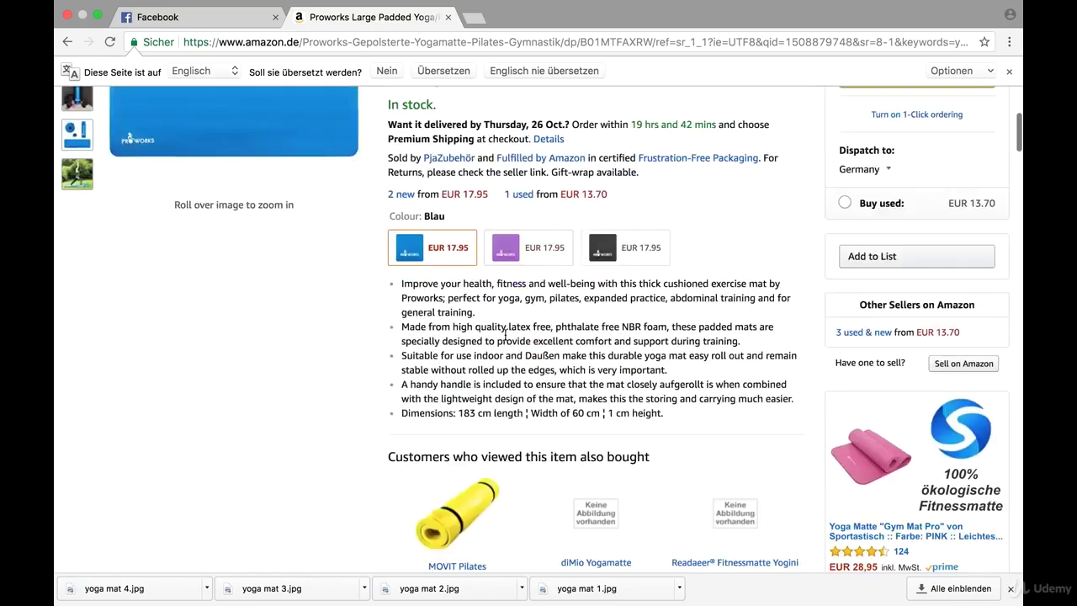
left_click_drag(404, 282, 687, 412)
key("super+c")
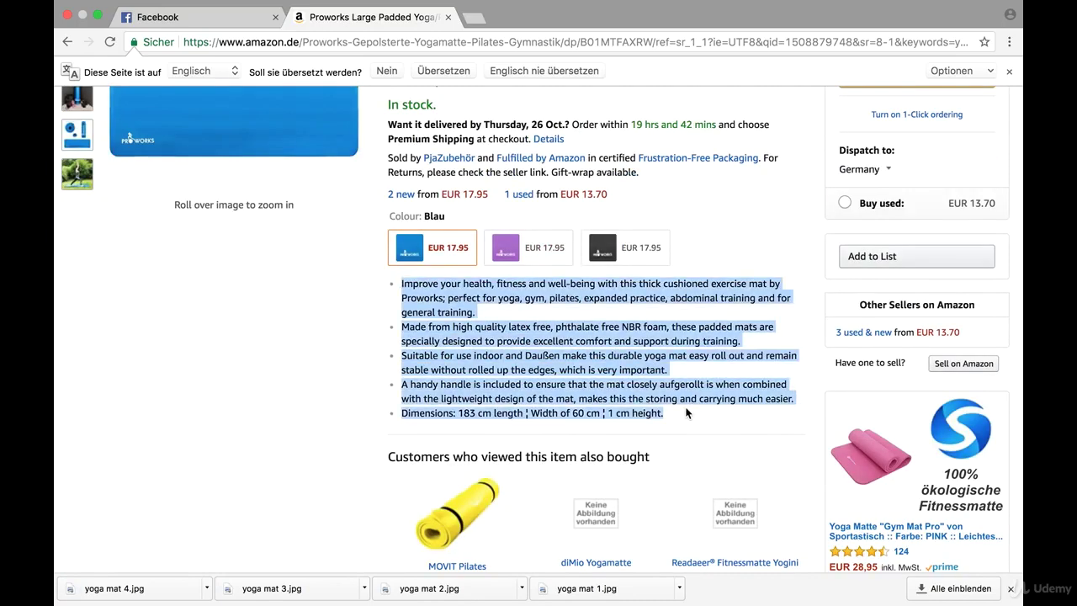
- Switch from the Amazon product page to the open Facebook page
scroll(693, 291, "down", 5)
scroll(694, 291, "up", 10)
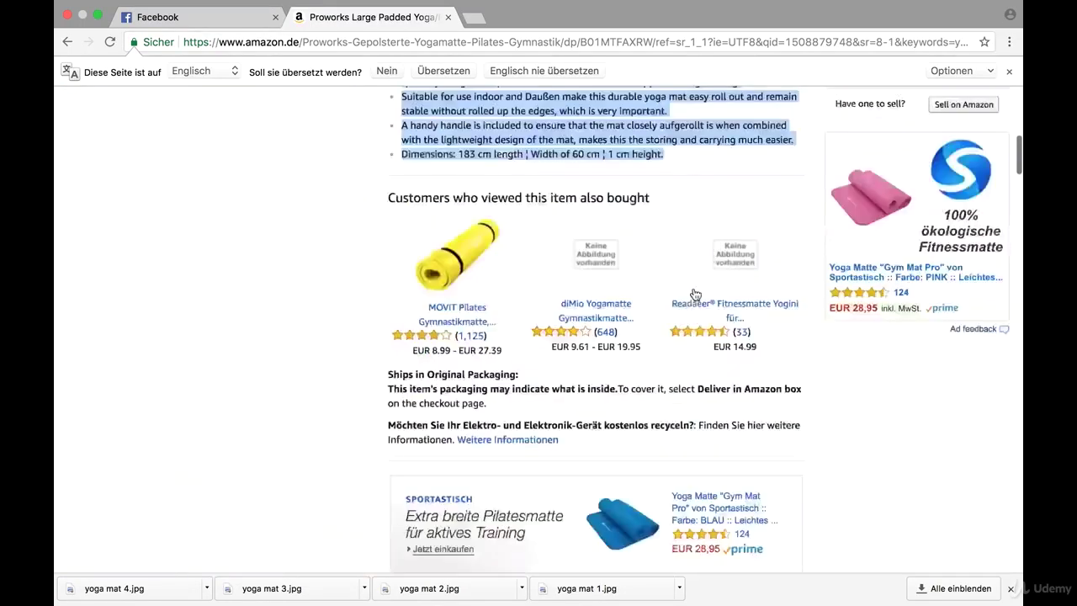
left_click(202, 17)
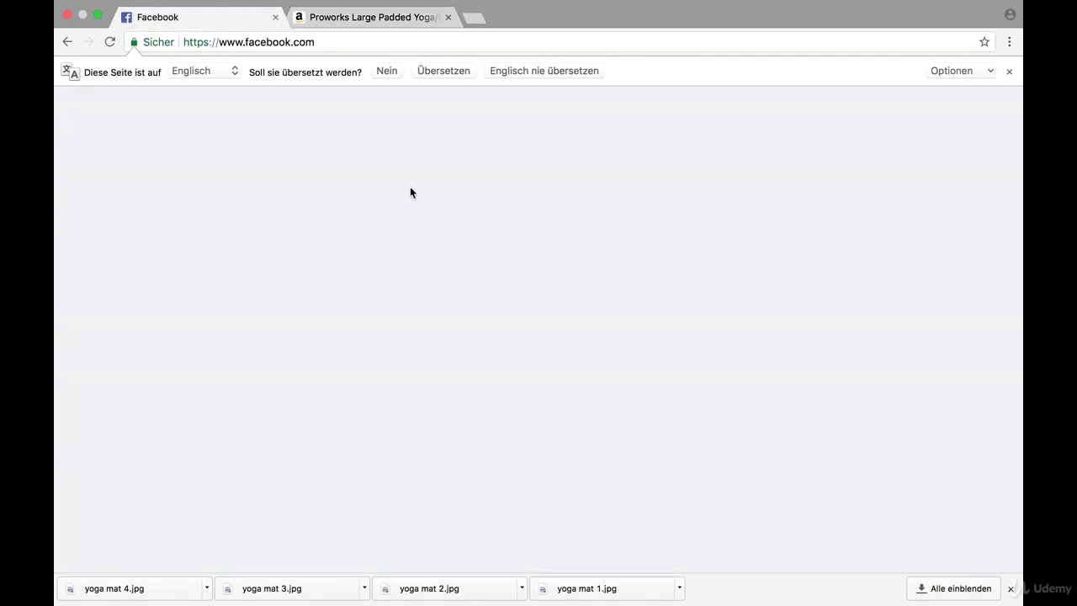
- Open Marketplace on Facebook
left_click(145, 212)
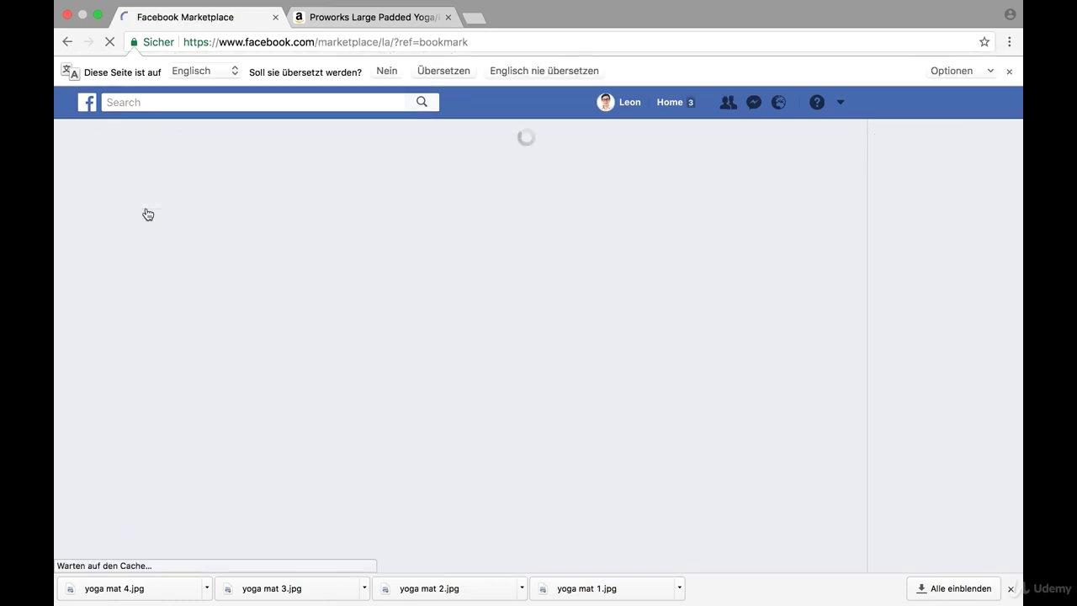
left_click(375, 19)
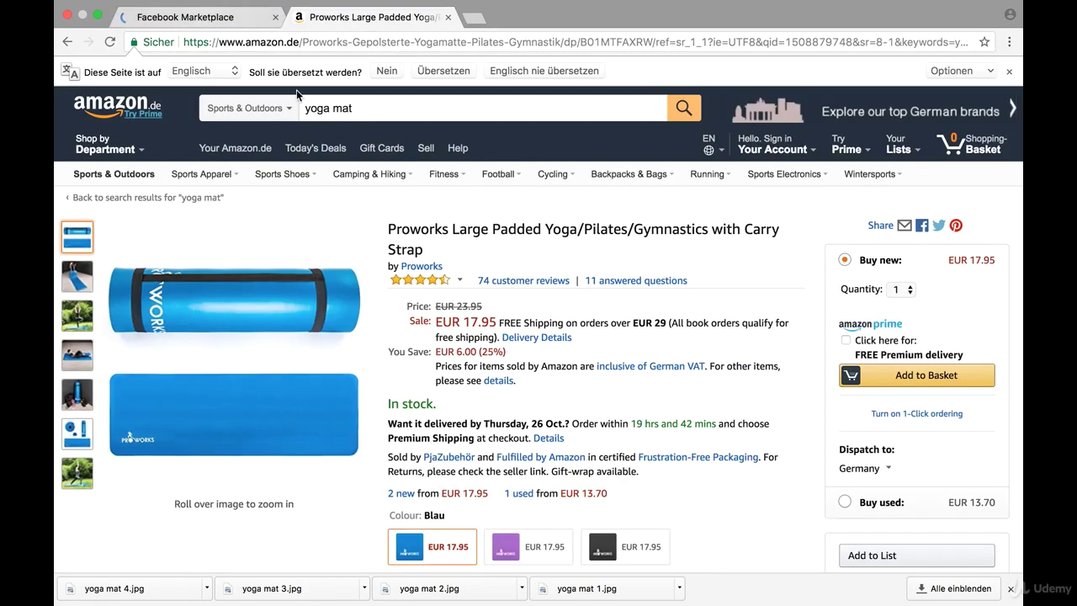
left_click(239, 18)
left_click(395, 18)
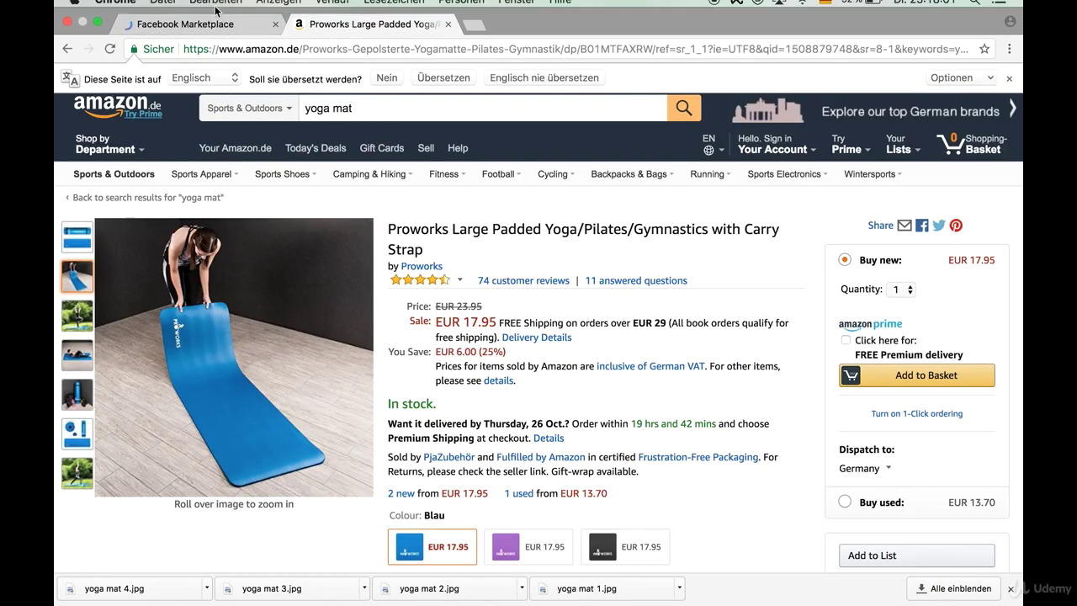
left_click(214, 8)
left_click(214, 10)
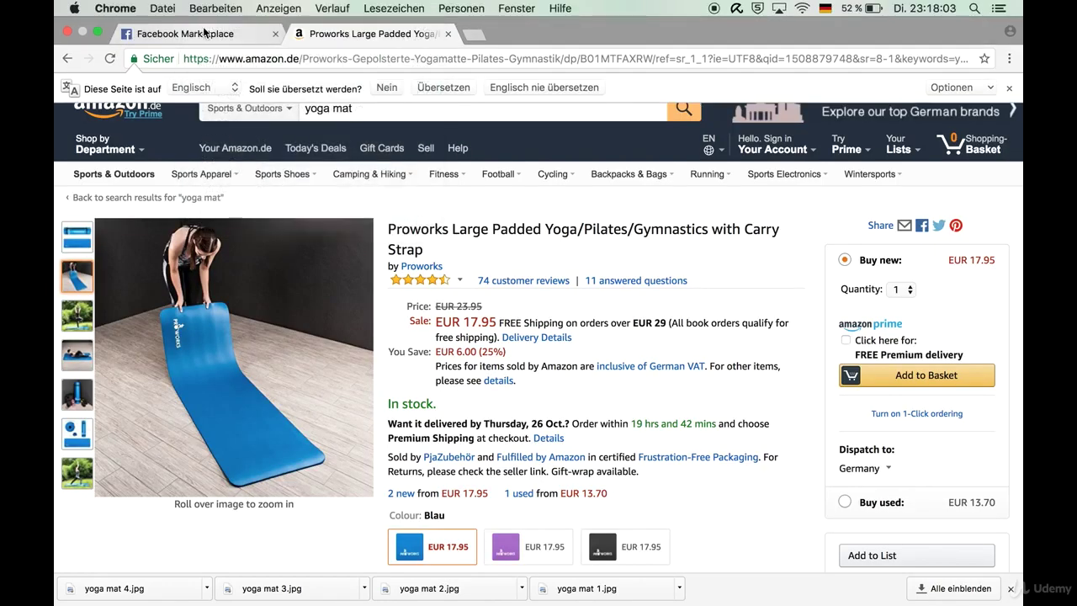
left_click(252, 34)
left_click(345, 32)
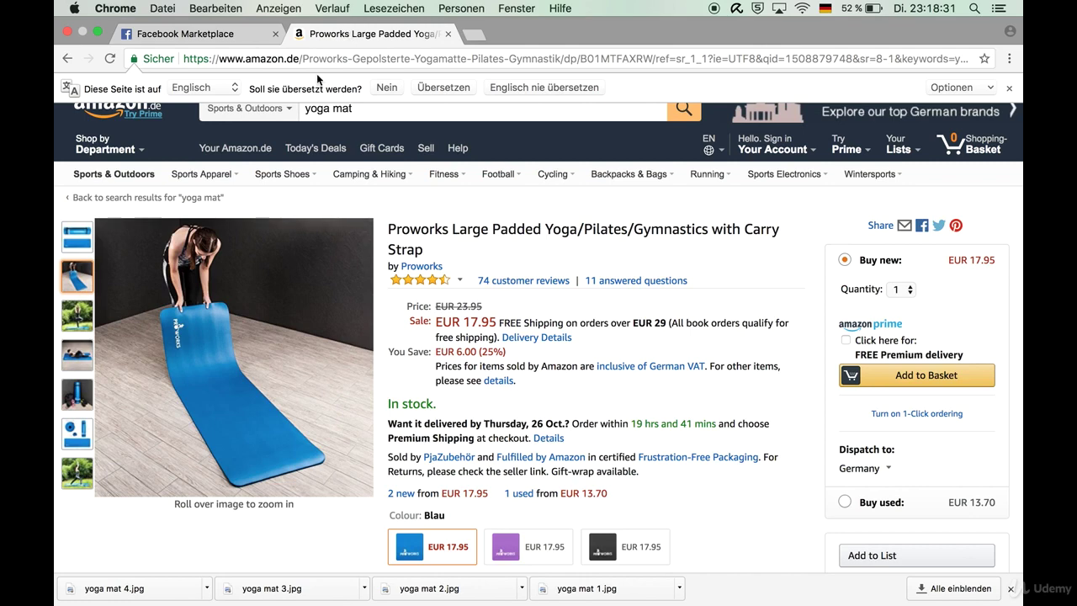
- Start a new sale listing on Facebook Marketplace and paste the copied product description into its item description
left_click(240, 18)
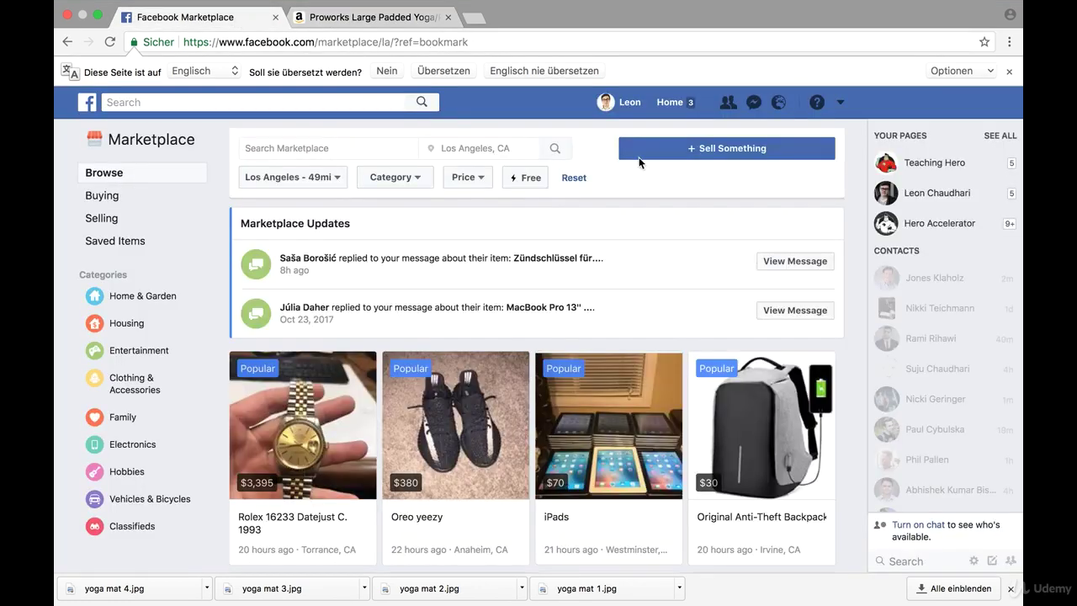
left_click(696, 151)
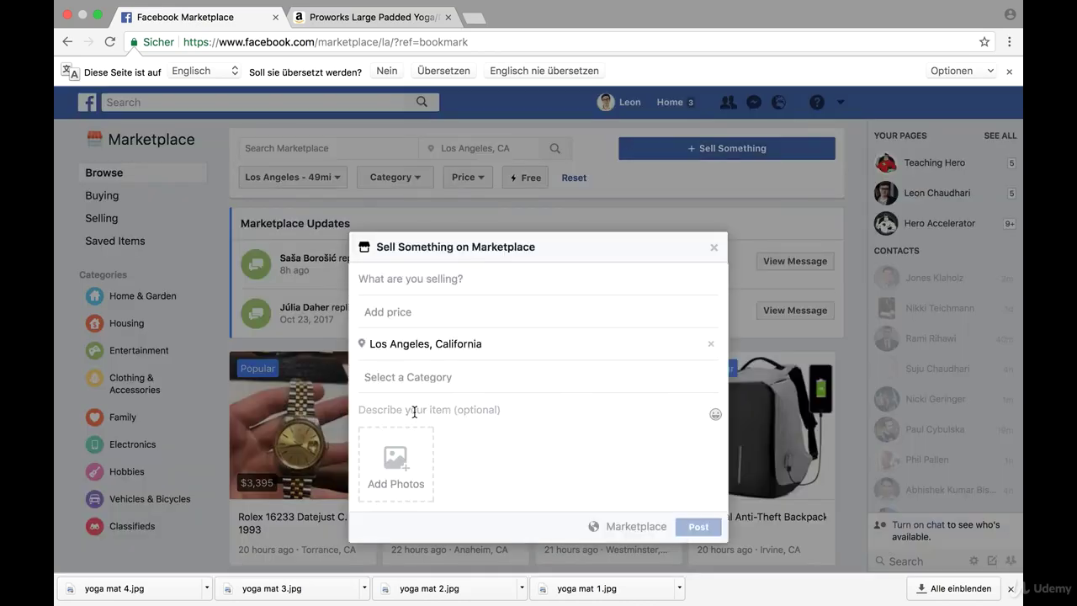
left_click(414, 412)
key("super+v")
- Replace the listing's location with Berlin, Germany
triple_click(475, 327)
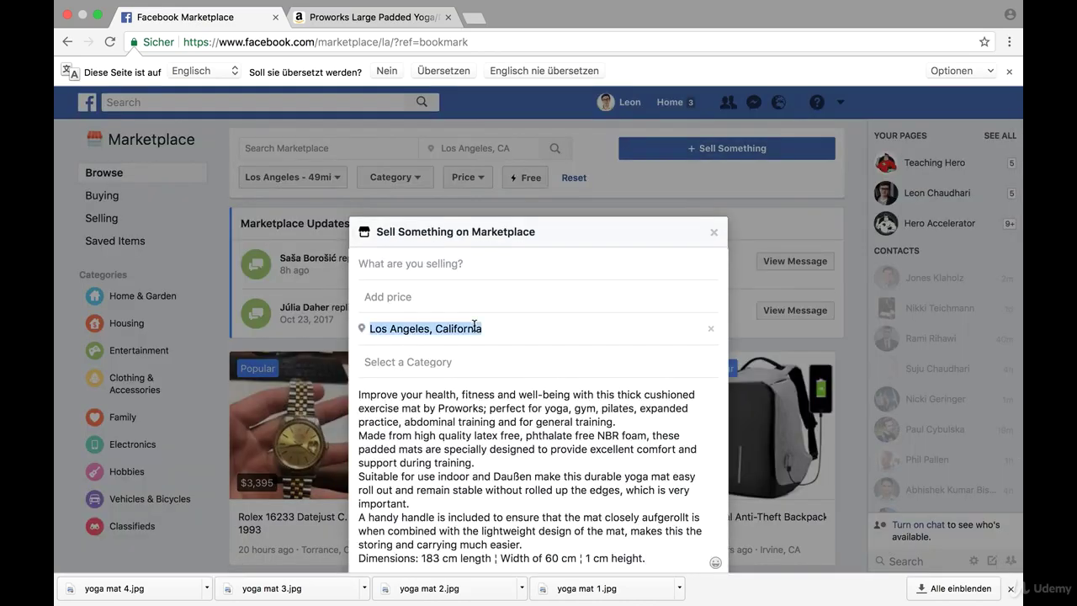
type("berlin")
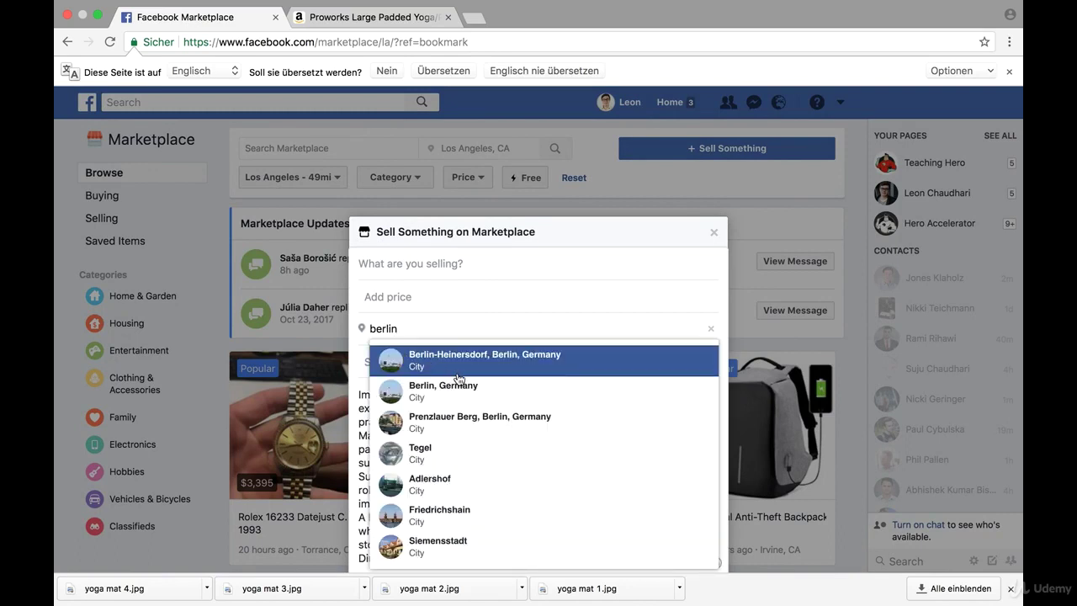
left_click(458, 401)
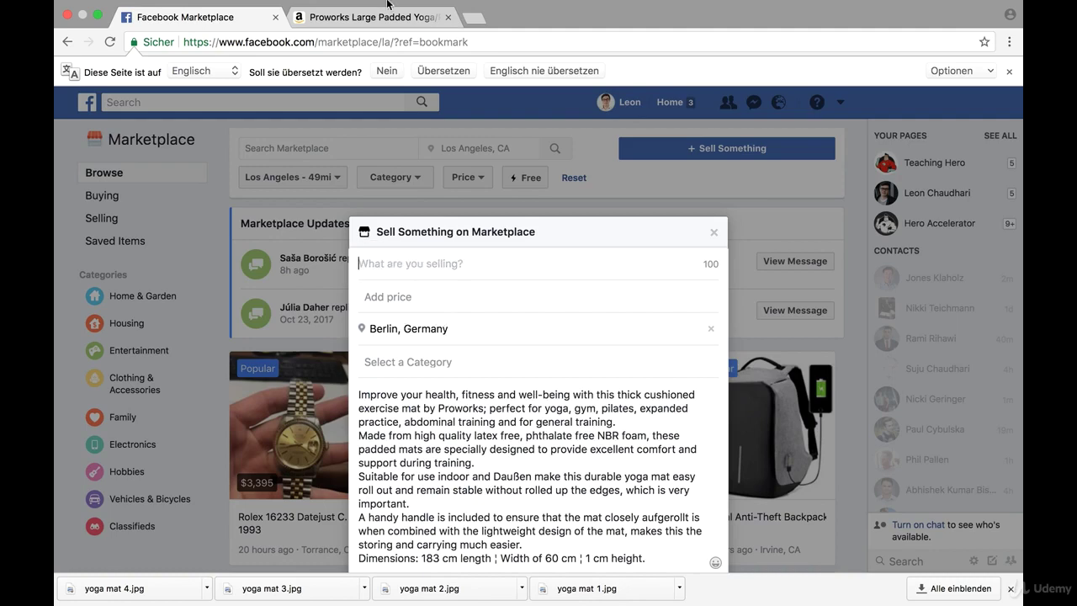
- Copy the product title "Proworks Large Padded Yoga/Pilates/Gymnastics with Carry Strap" from Amazon and paste it as the listing's title
left_click(374, 33)
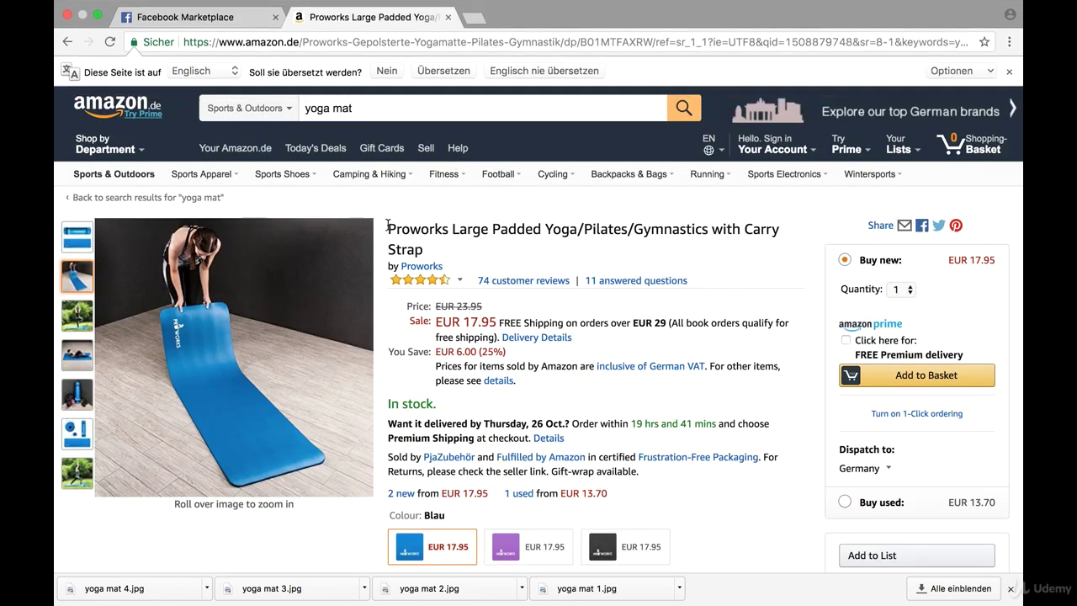
left_click_drag(388, 227, 447, 243)
key("super+c")
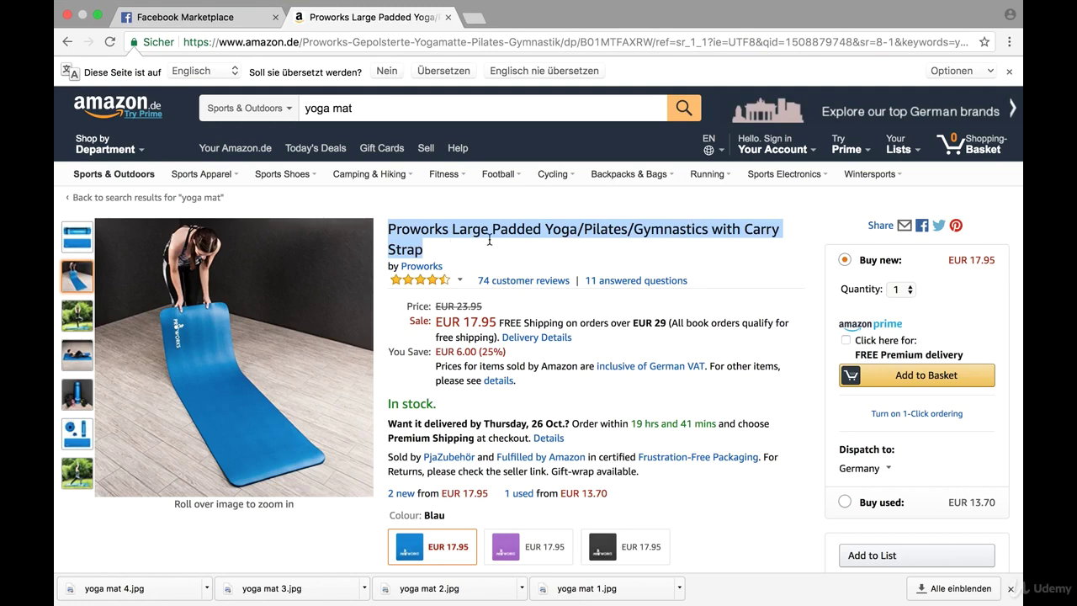
left_click(213, 20)
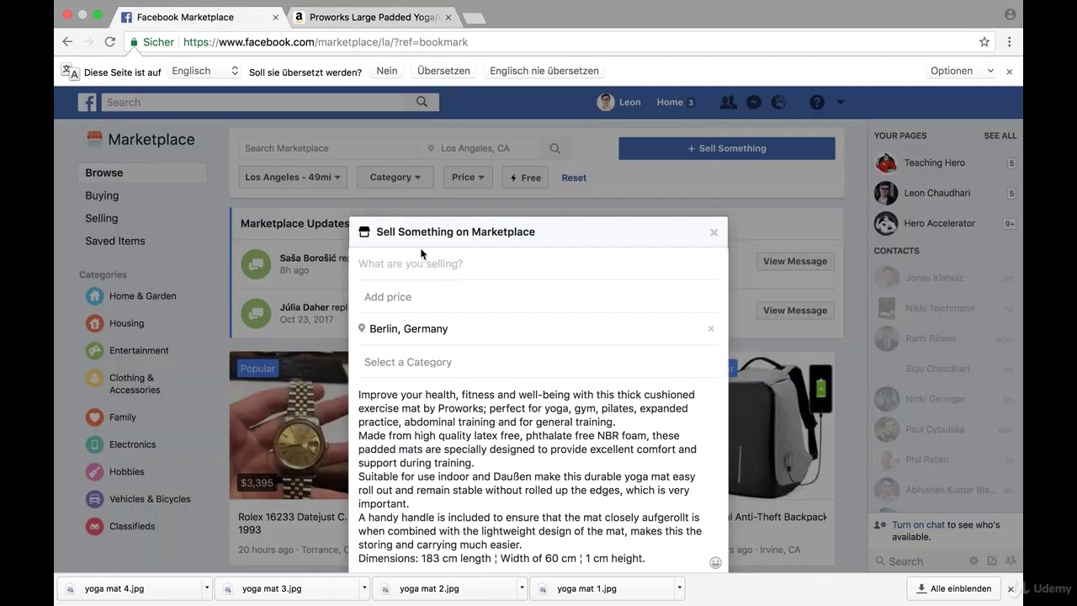
key("super+v")
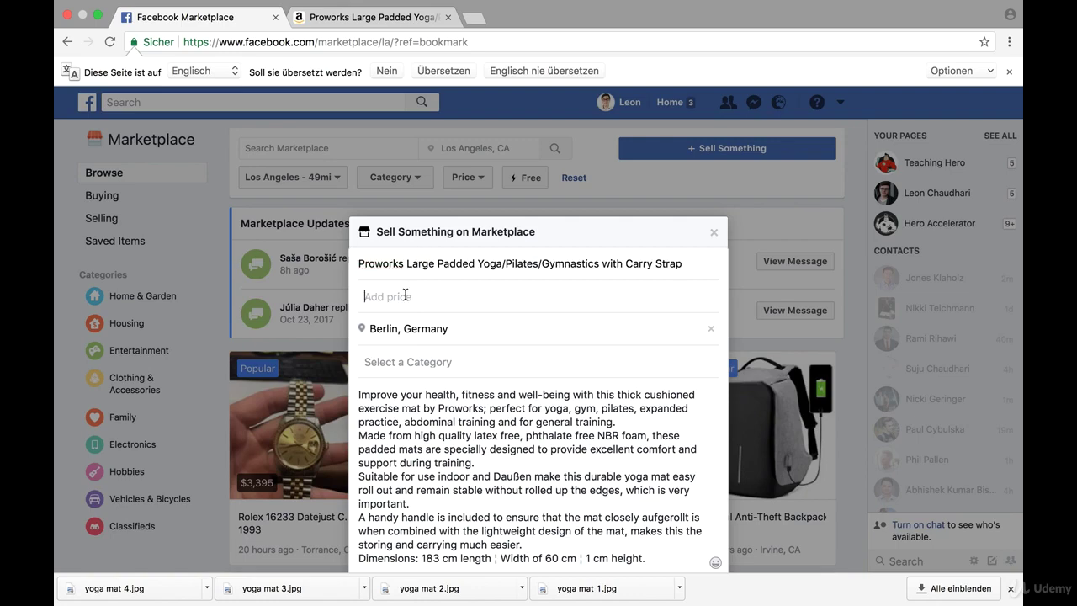
- Check the mat's original price on the Amazon page and set the Marketplace listing's price to $34
left_click(365, 20)
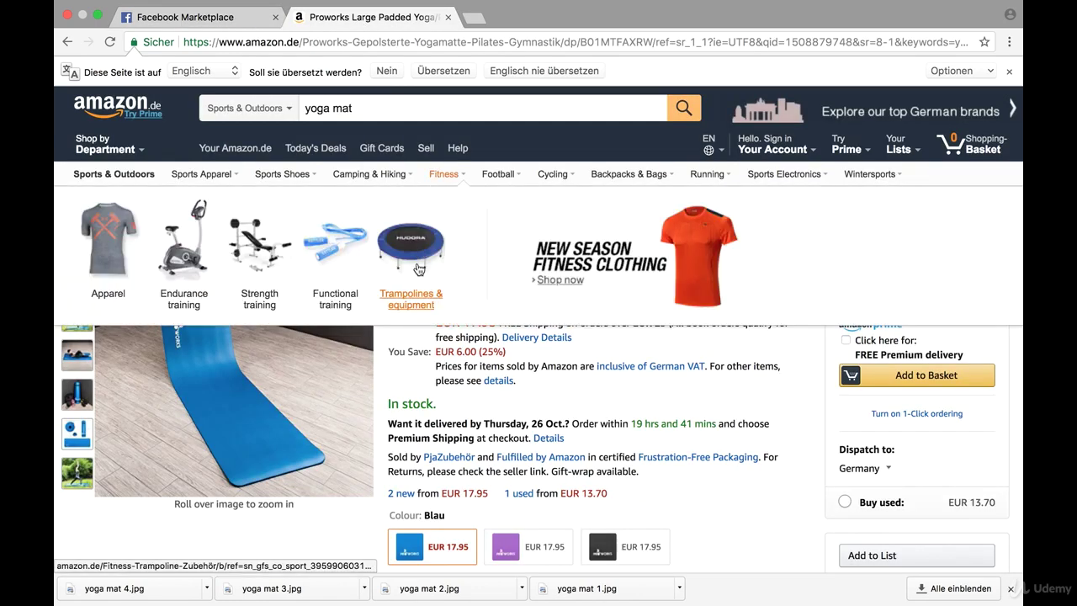
left_click_drag(484, 310, 456, 306)
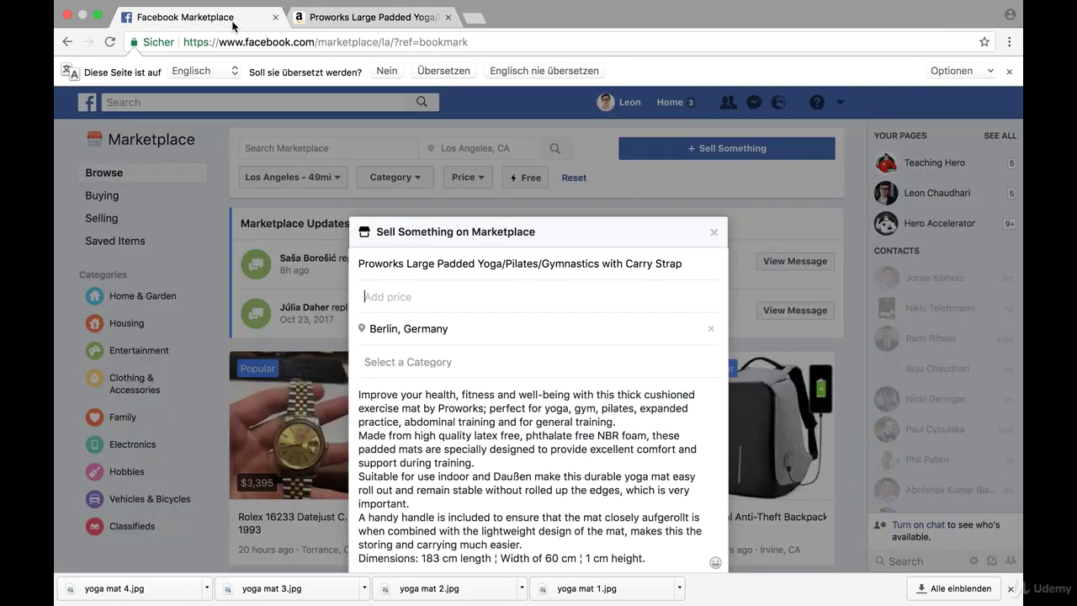
left_click(234, 21)
left_click(402, 295)
type("34")
type("3")
key("BackSpace")
- Assign the listing to the Health & Beauty category
left_click(448, 360)
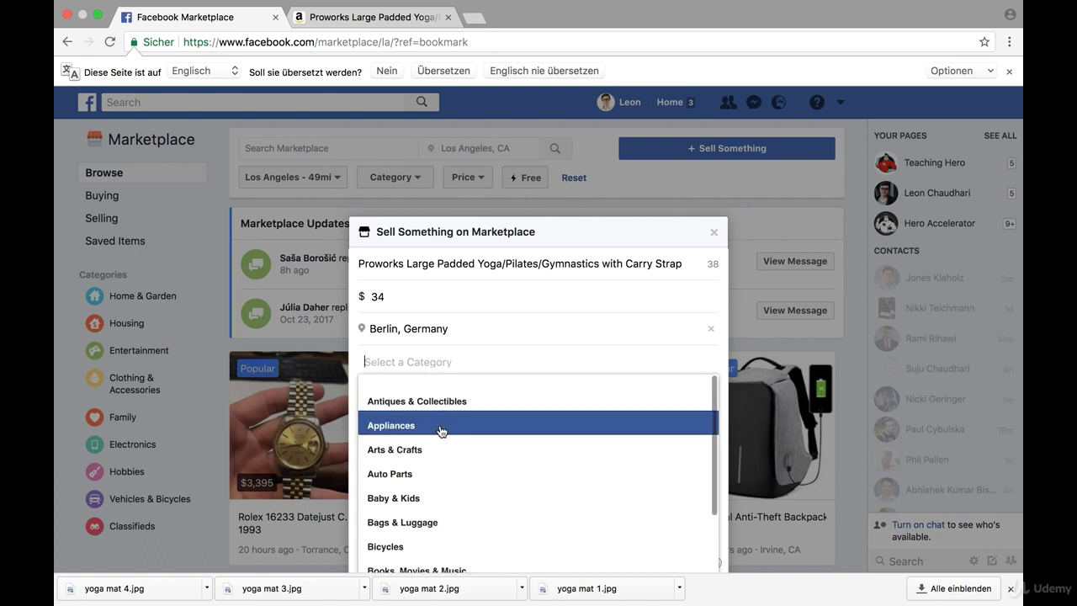
scroll(440, 459, "down", 3)
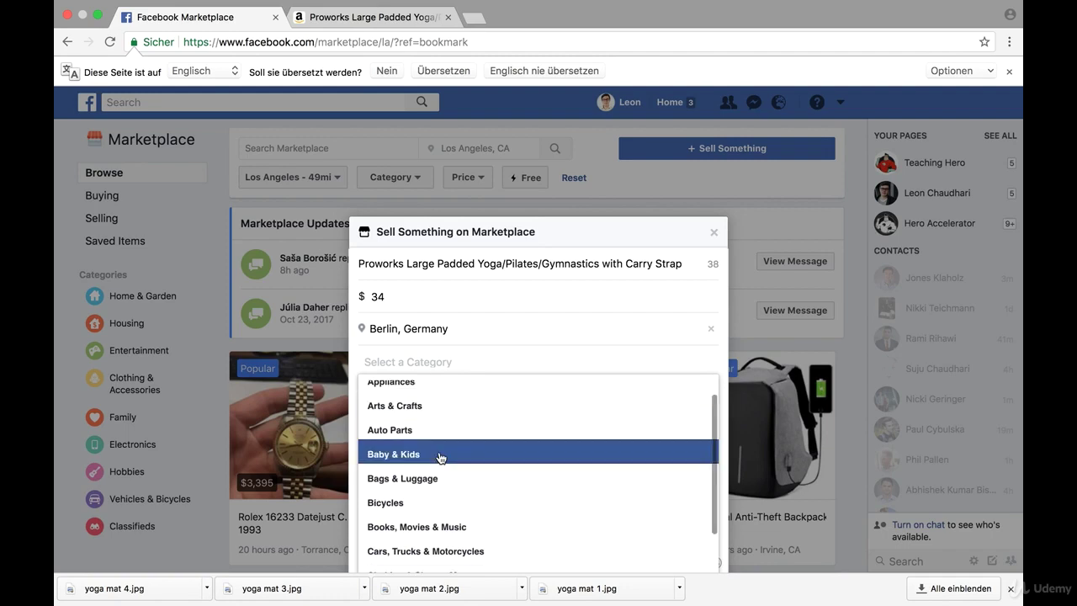
scroll(446, 475, "down", 4)
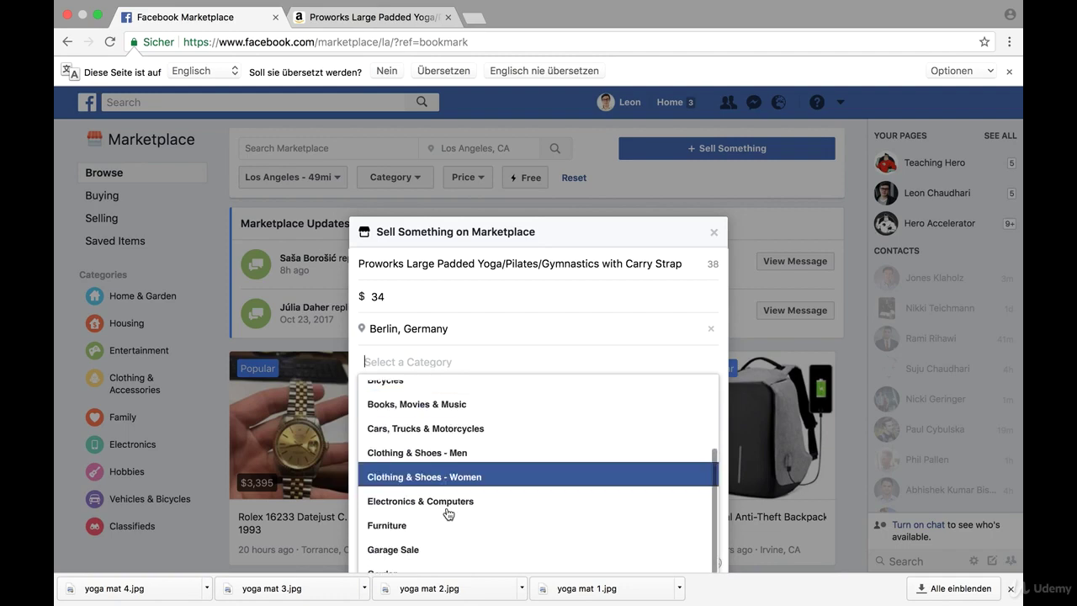
scroll(461, 462, "down", 4)
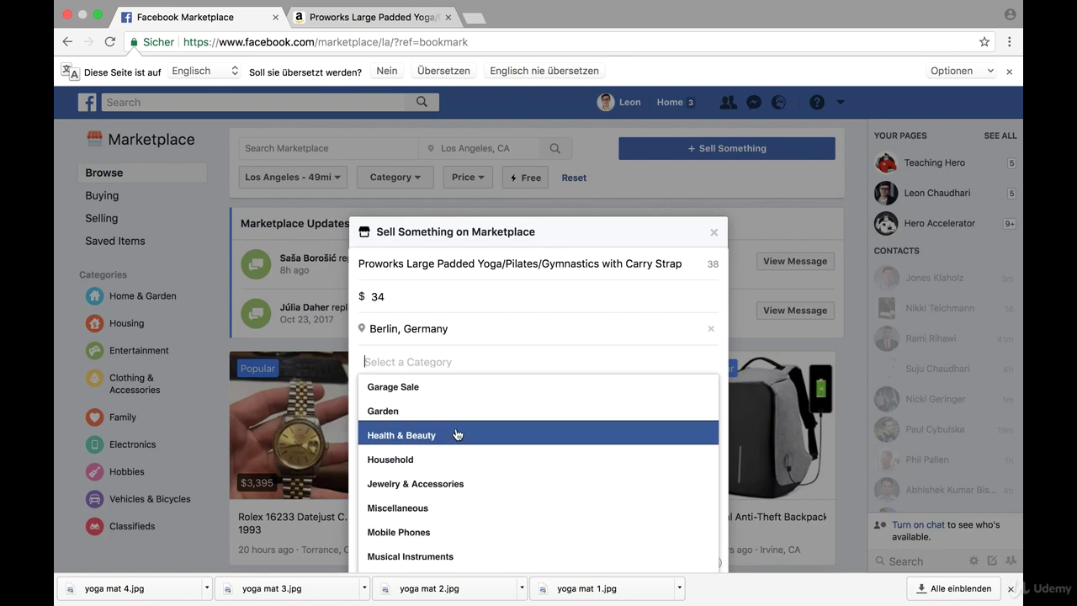
left_click(455, 432)
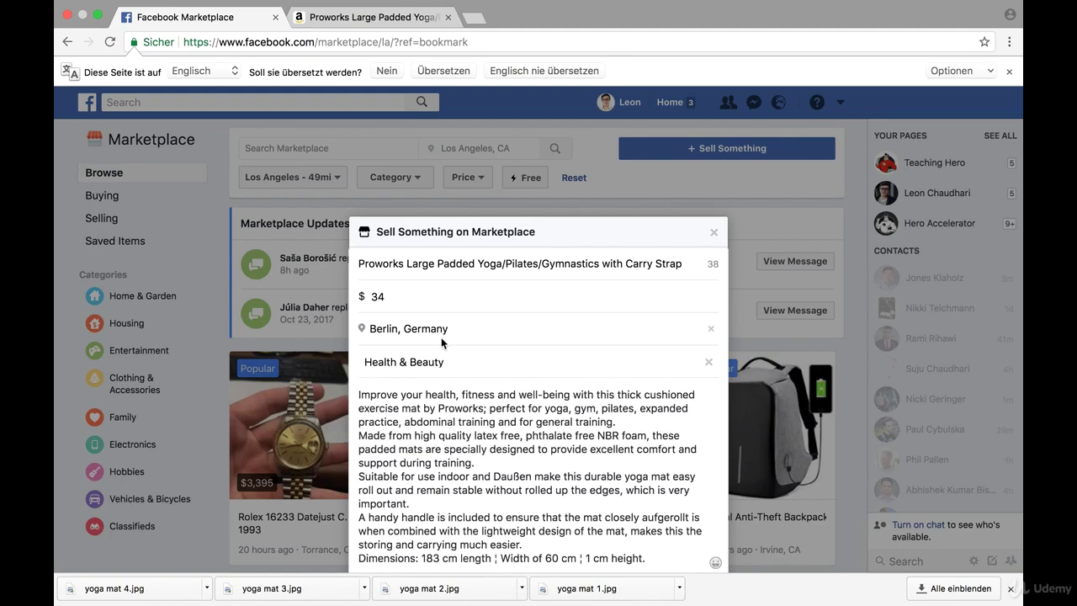
- Look over the mat's Amazon page, from the price through the description to the related products, and return to the Marketplace listing
scroll(527, 465, "down", 3)
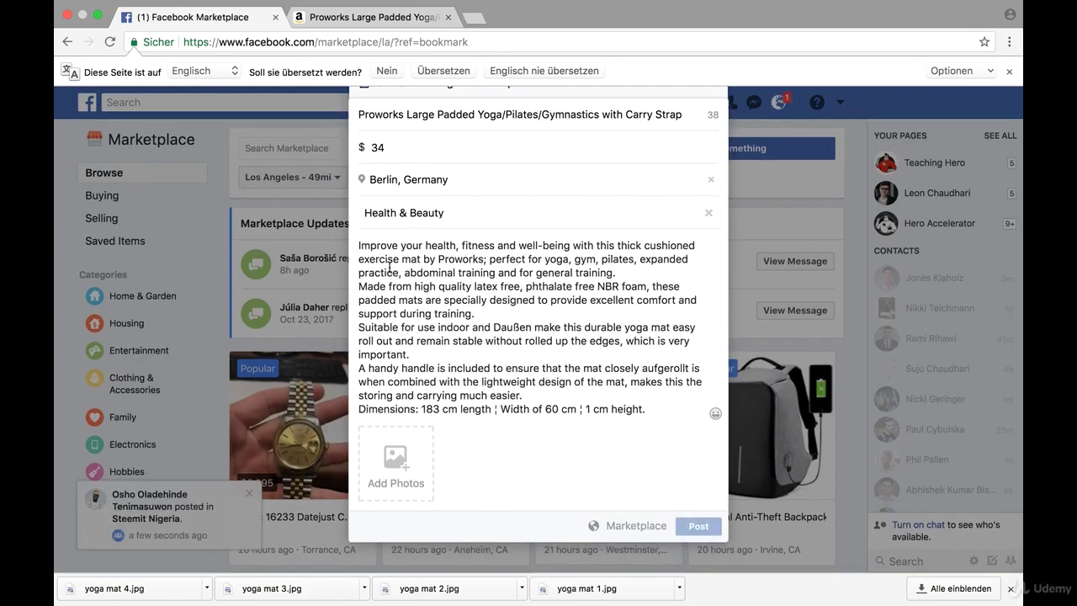
left_click(390, 12)
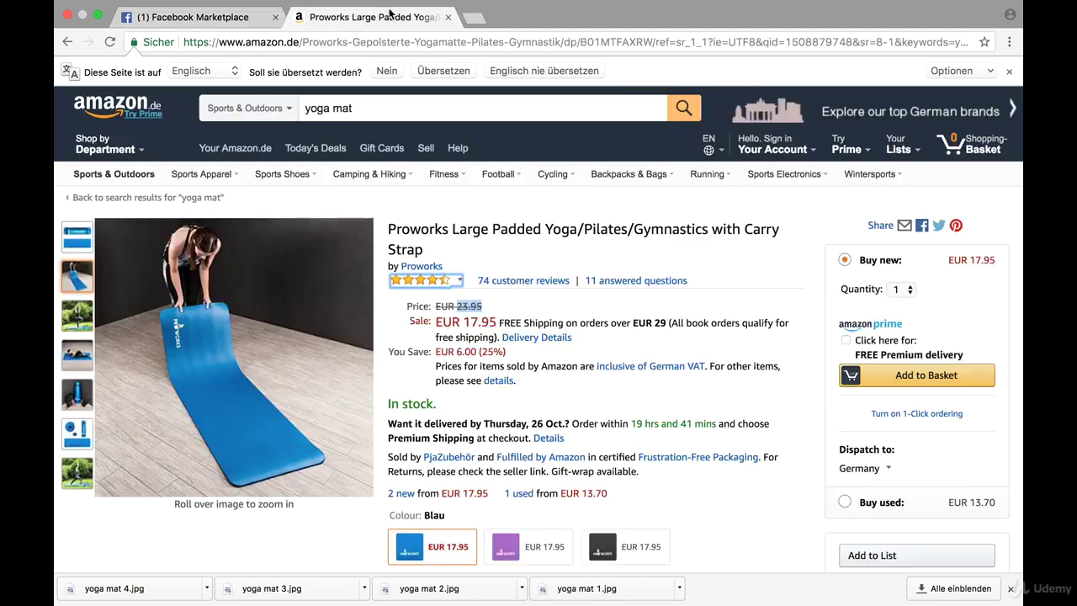
scroll(509, 412, "down", 2)
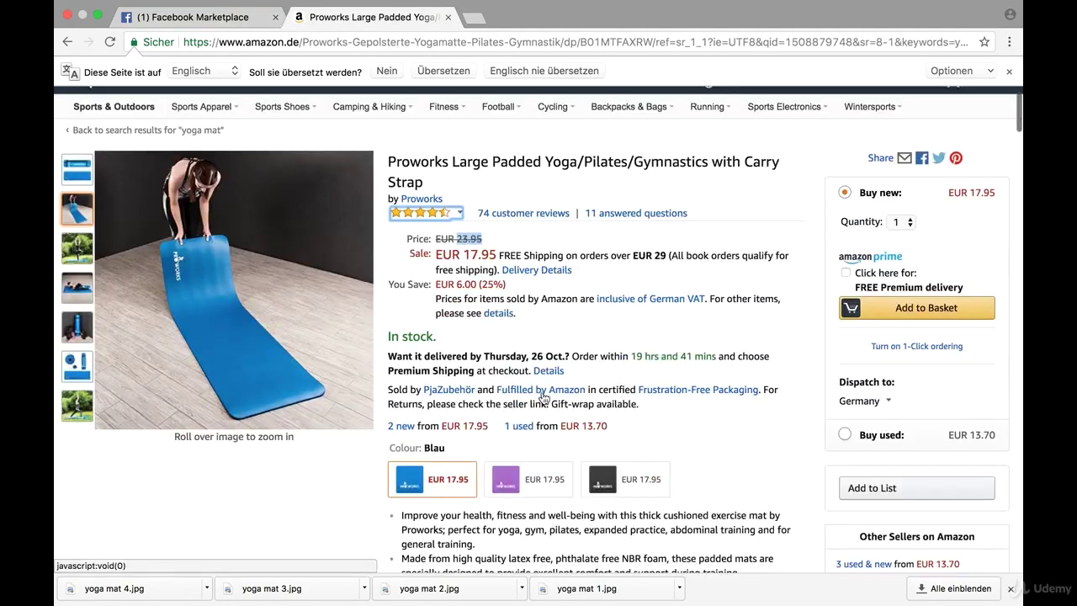
scroll(627, 395, "down", 8)
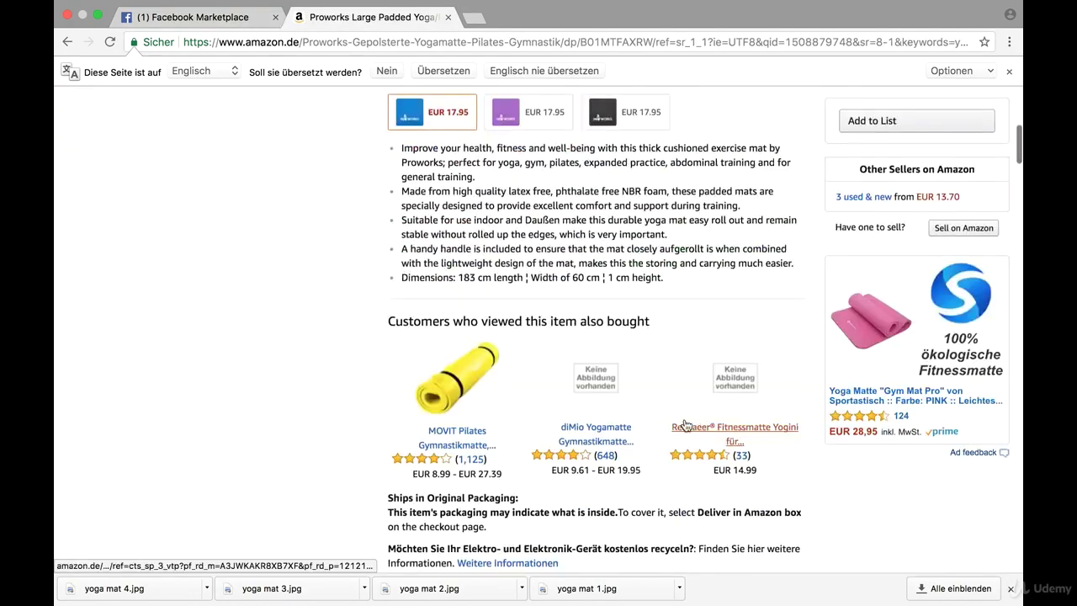
scroll(684, 424, "down", 5)
scroll(578, 229, "up", 3)
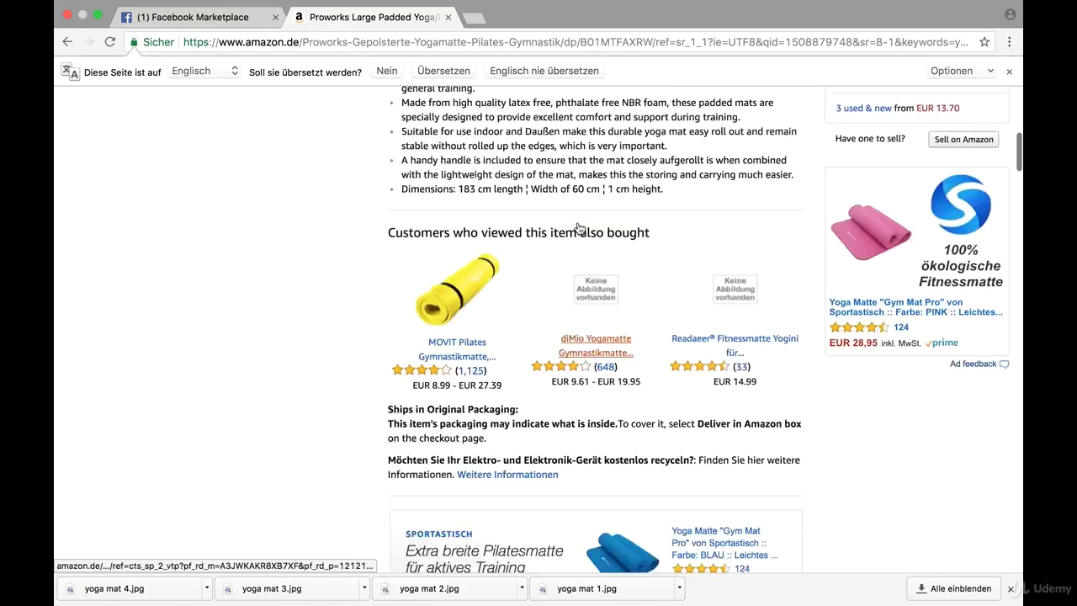
scroll(577, 229, "up", 10)
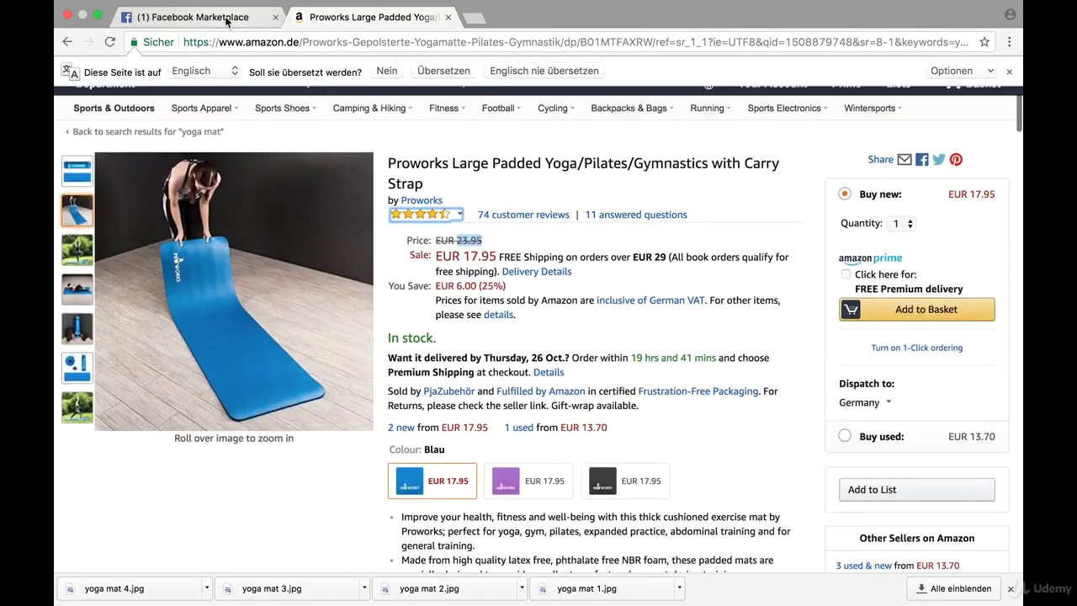
left_click(225, 19)
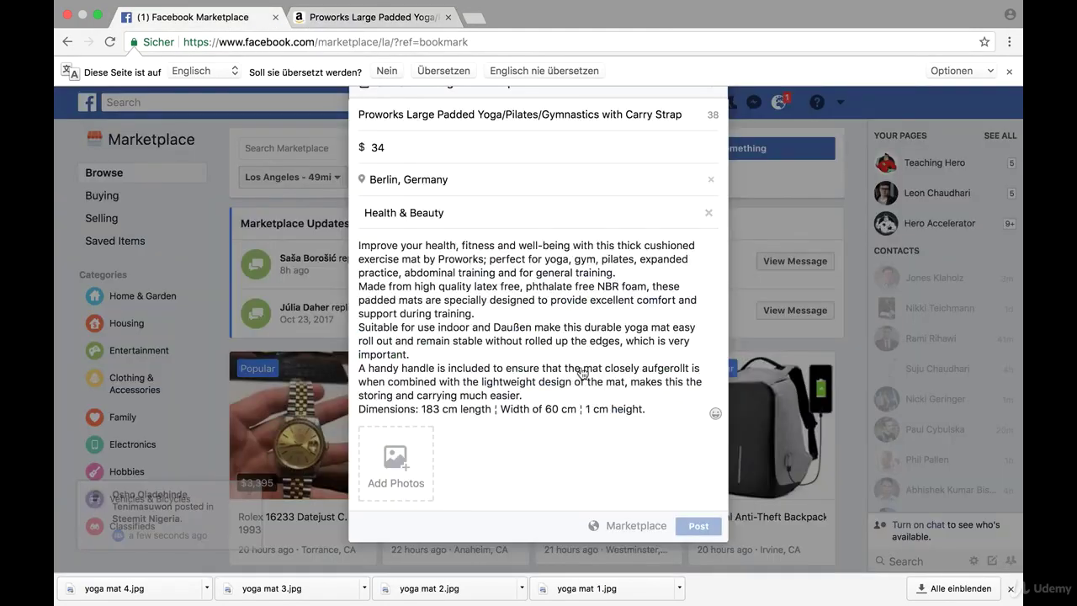
- Add the photos yoga mat 1 to yoga mat 4 from Downloads to the listing and publish it on Marketplace
left_click(402, 477)
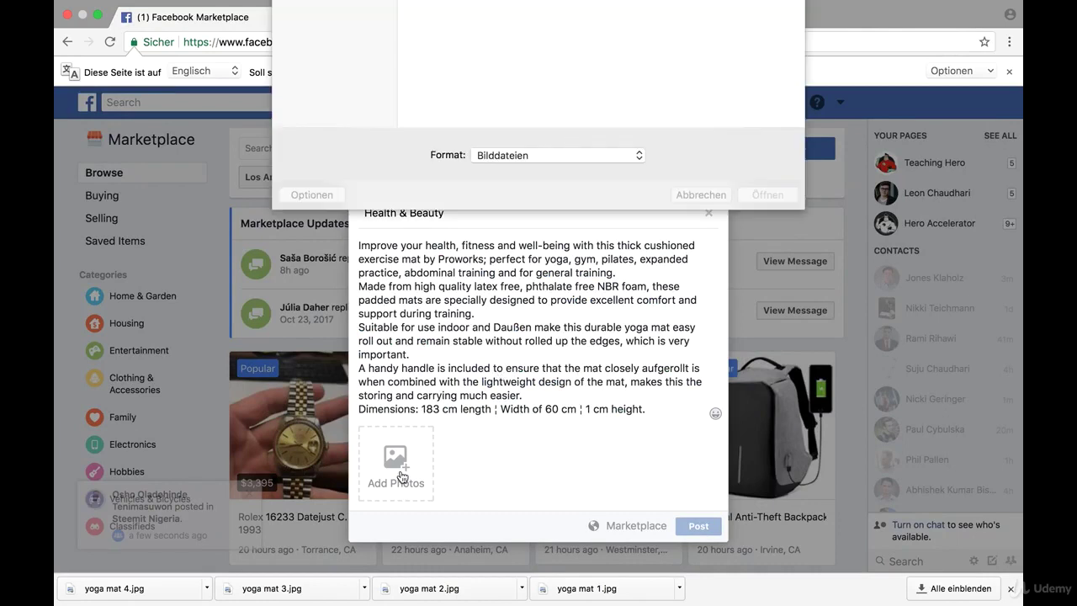
left_click(747, 22)
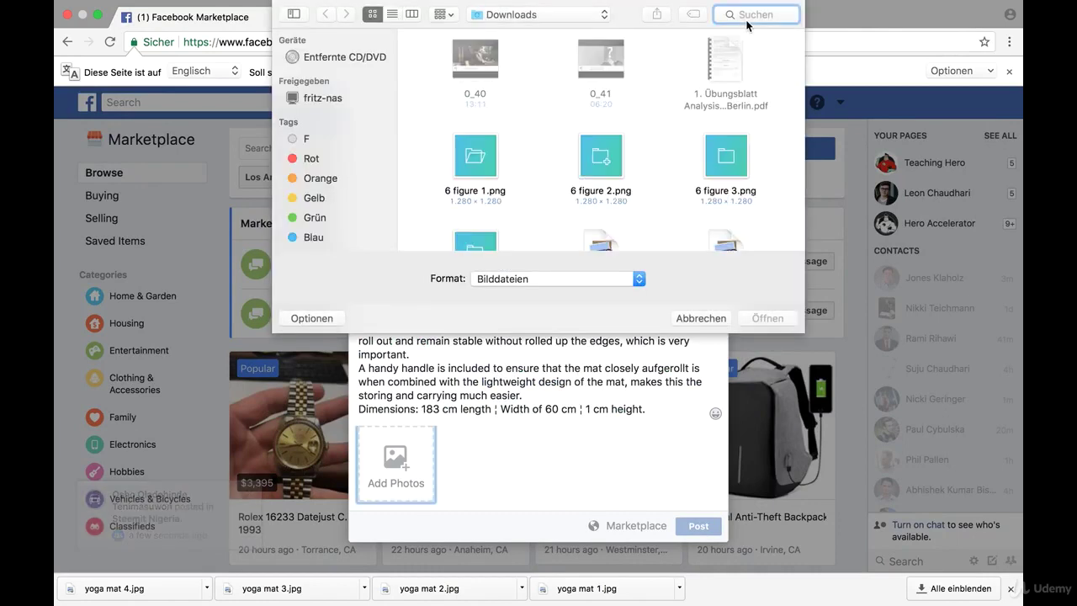
type("yoga")
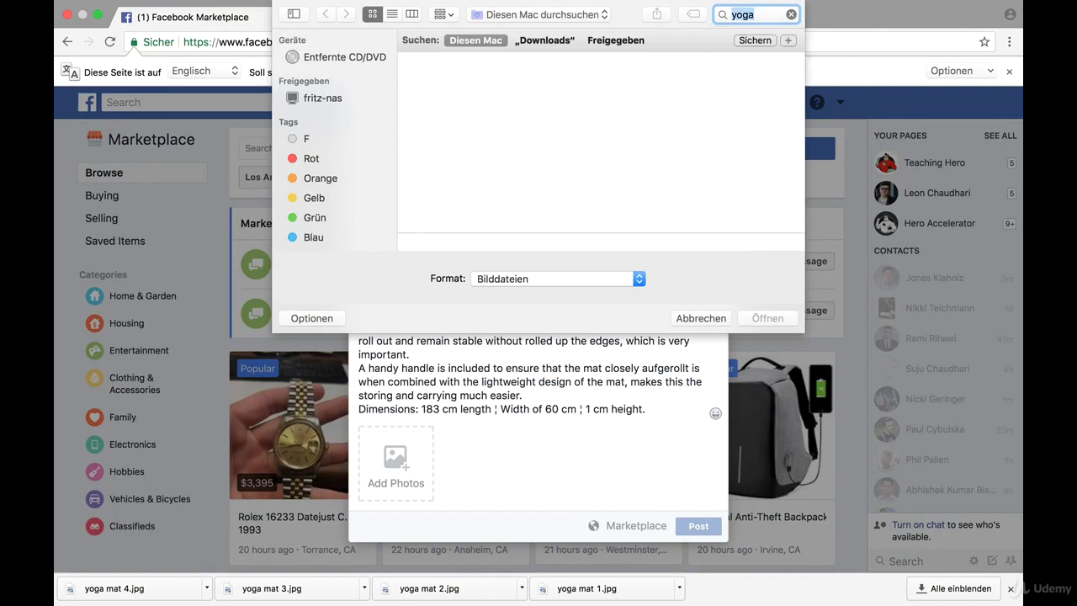
key("Escape")
left_click_drag(423, 145, 733, 148)
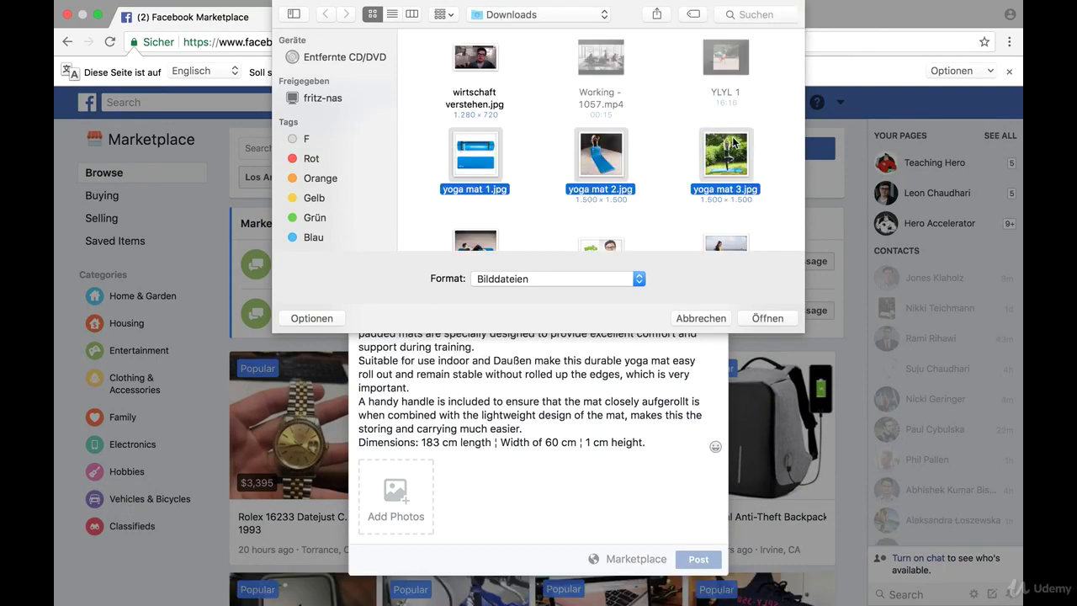
left_click(769, 317)
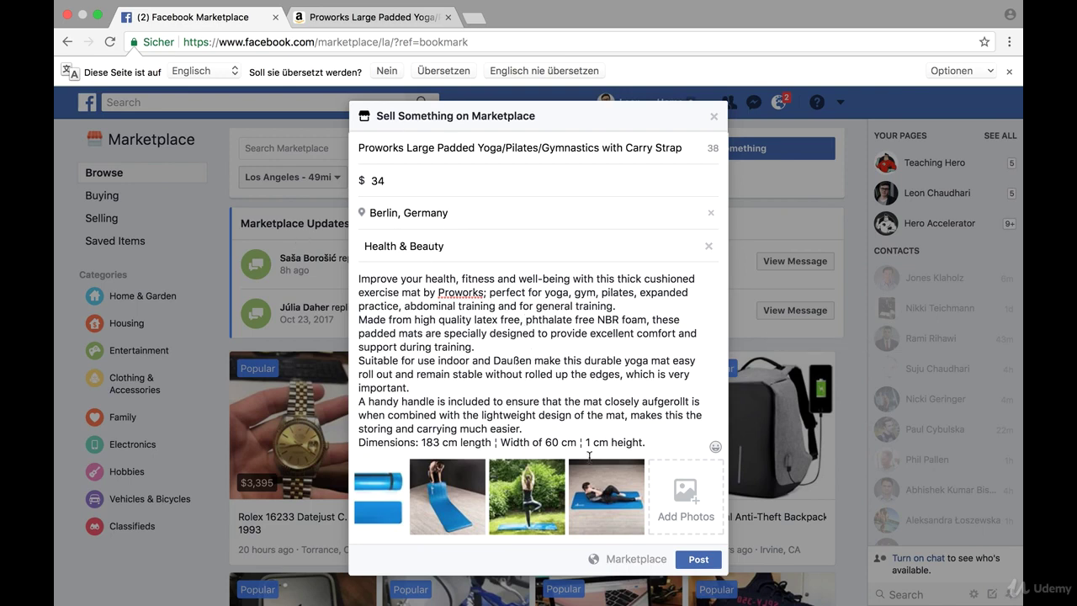
left_click(703, 567)
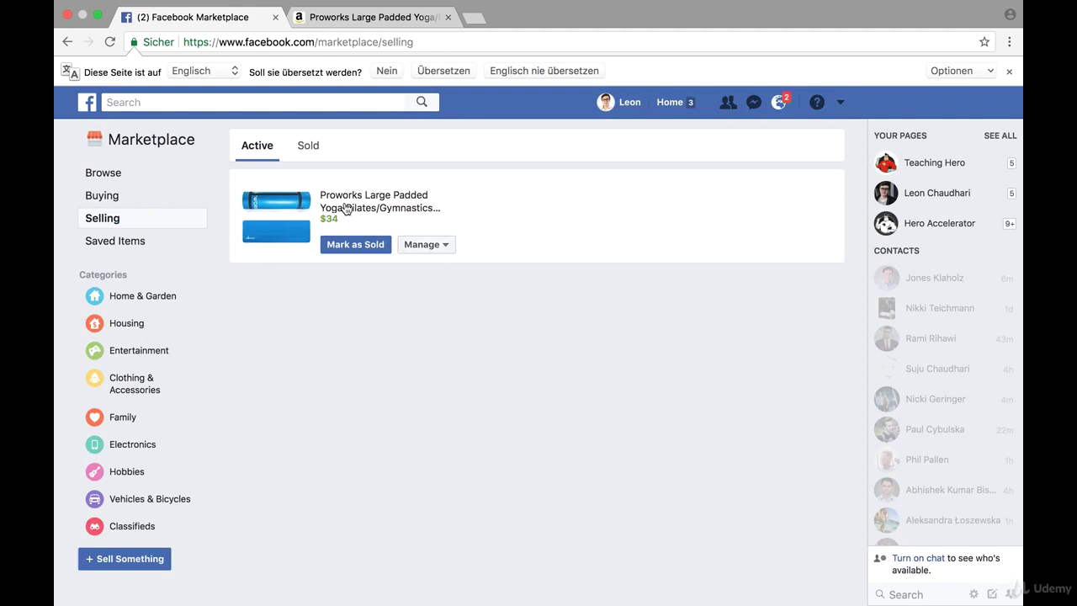
- Open the published yoga mat listing, read through its full description, and close the listing view
left_click(386, 200)
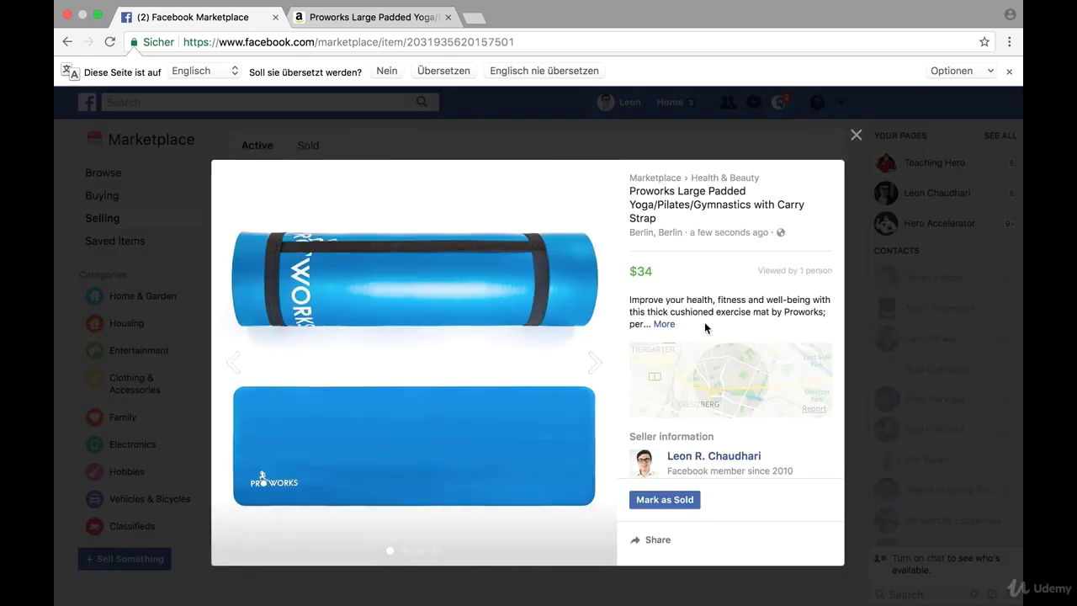
left_click(663, 323)
scroll(777, 391, "down", 3)
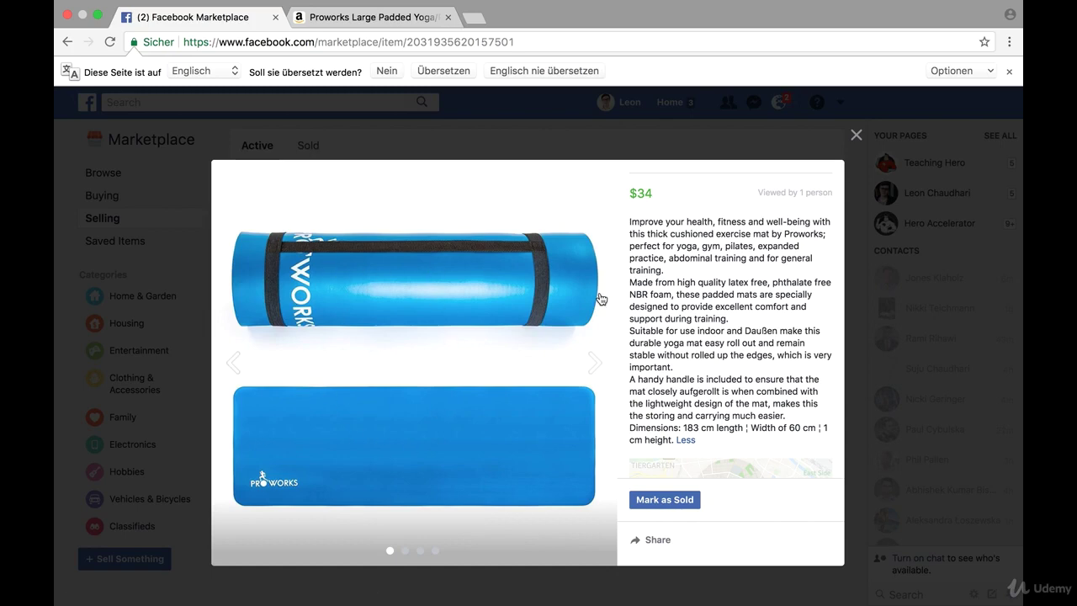
scroll(707, 325, "up", 3)
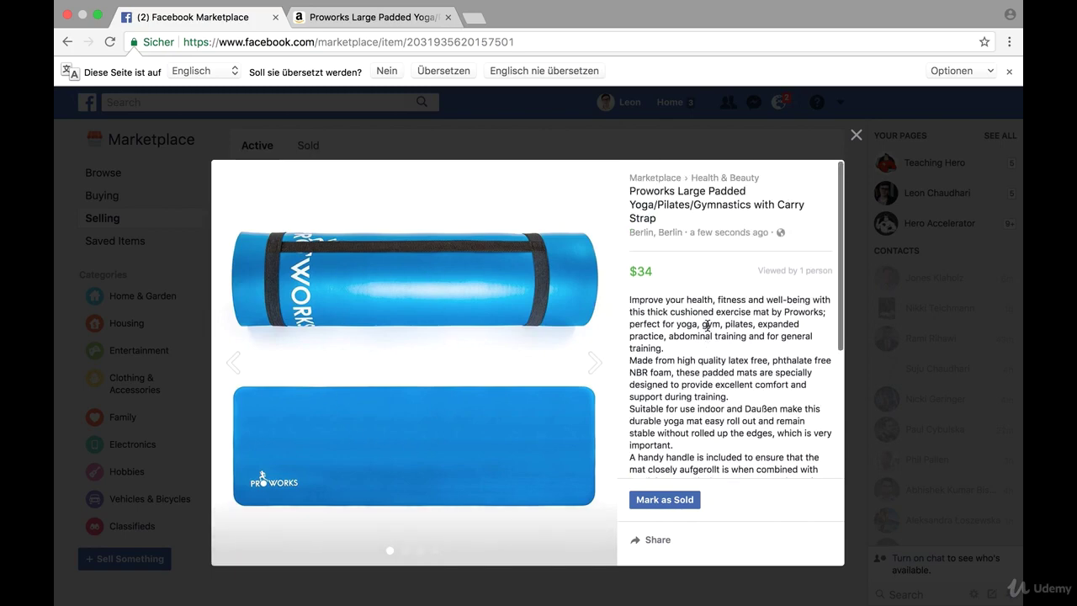
left_click(855, 135)
left_click(383, 23)
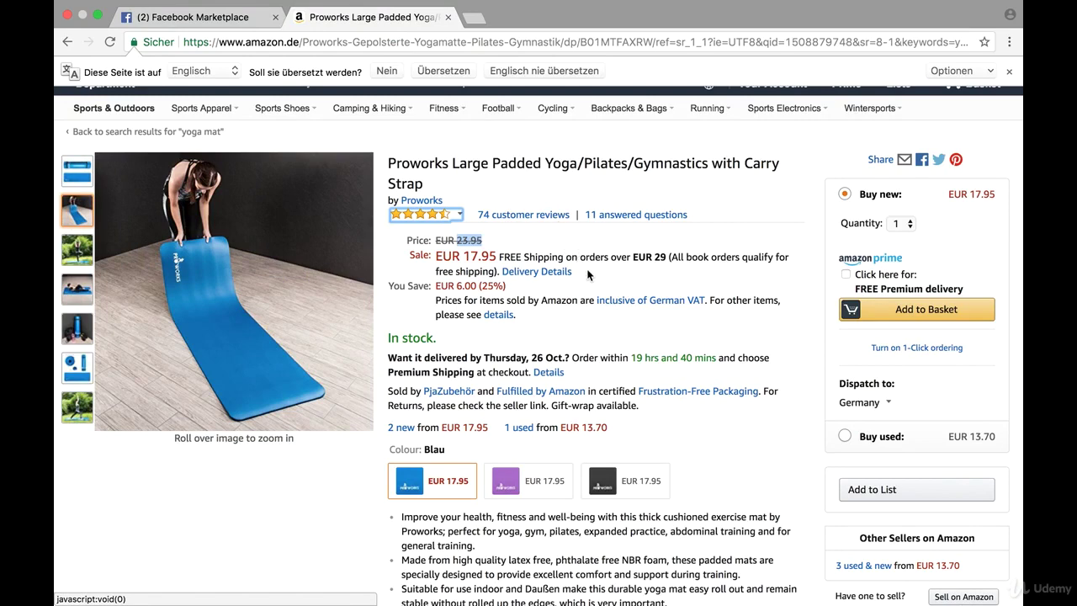
mouse_move(227, 12)
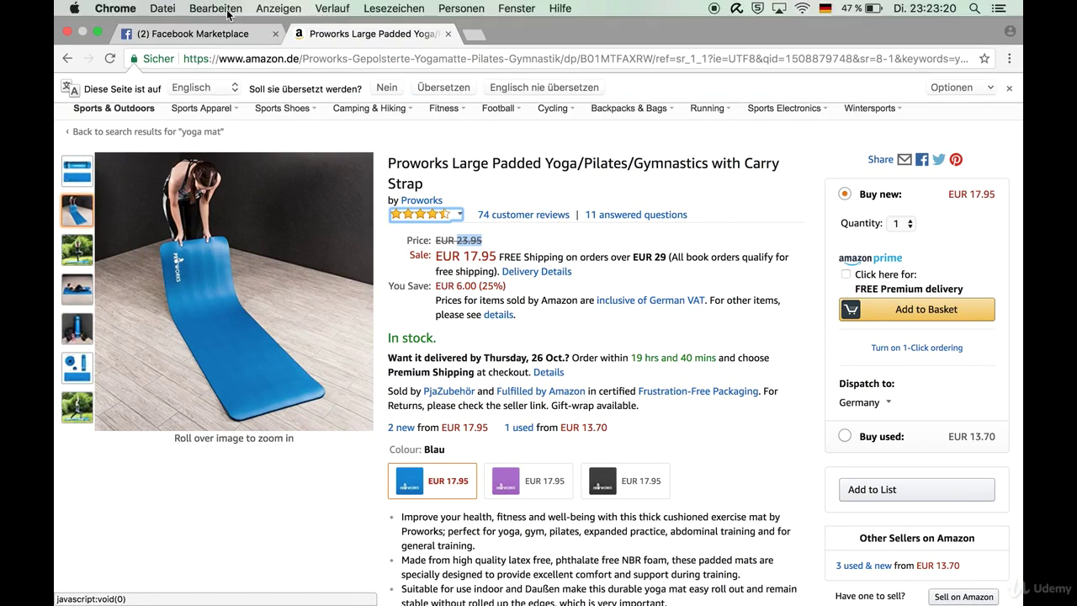
left_click(193, 33)
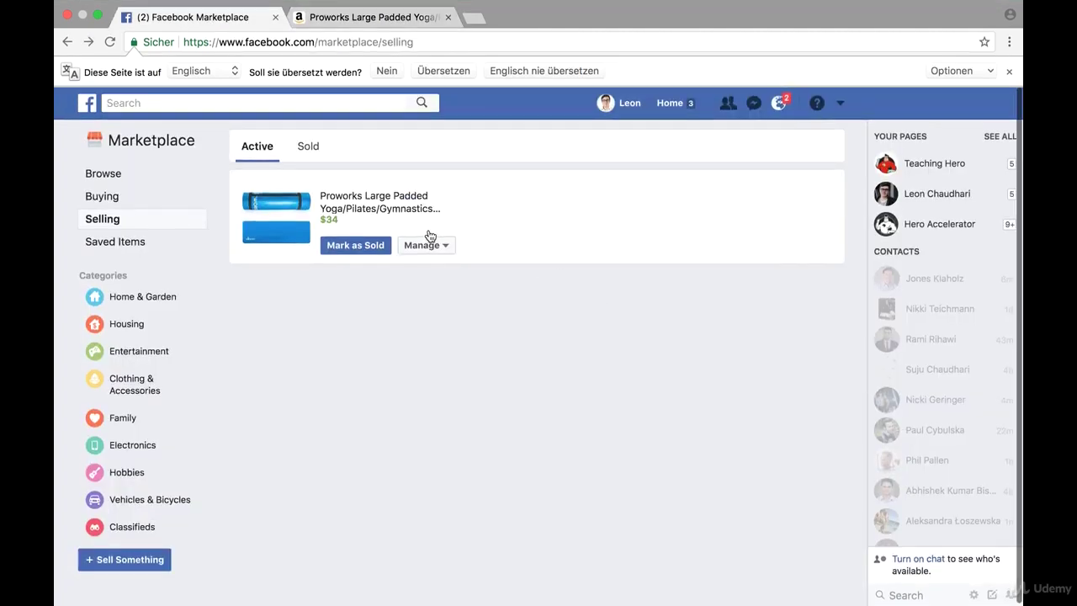